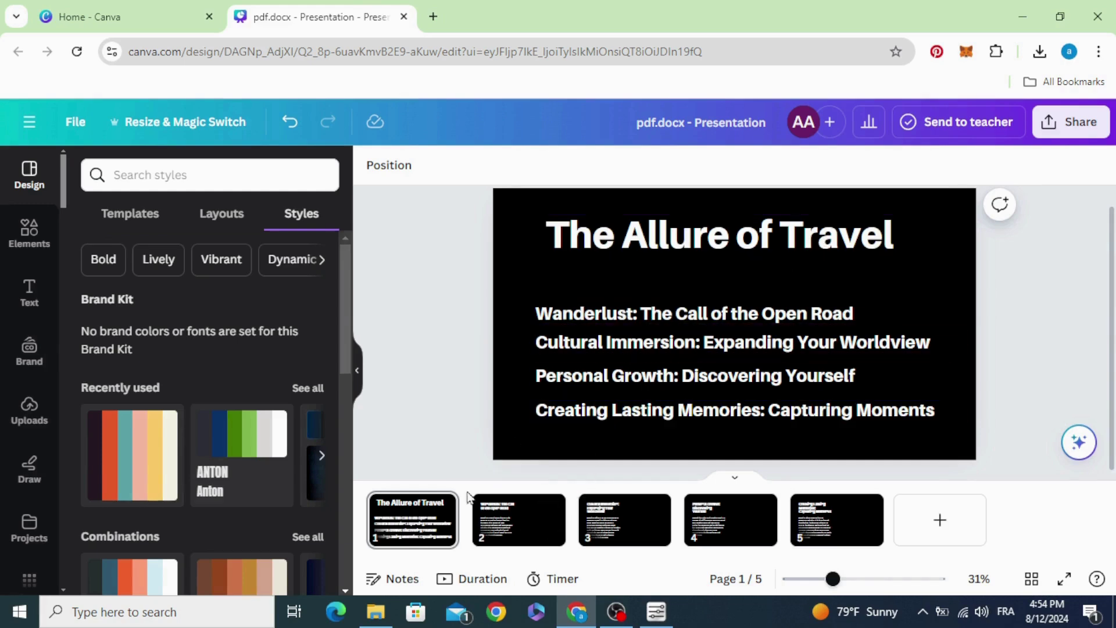
- Preview slides 2 through 5 of the deck, then return to the title slide
click(529, 532)
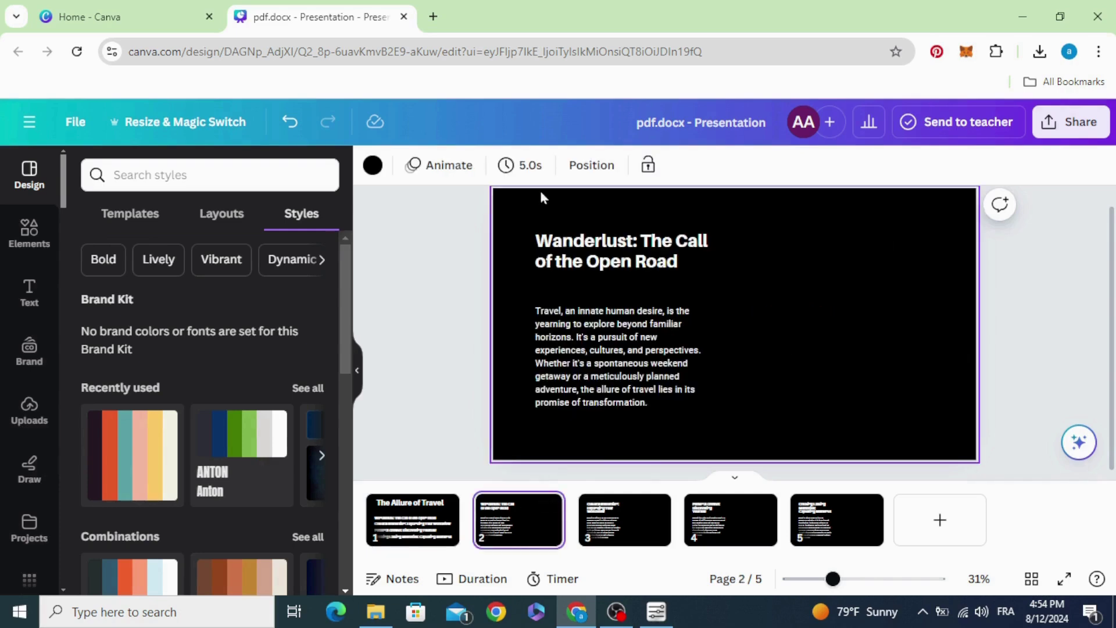
click(616, 530)
click(724, 523)
click(813, 532)
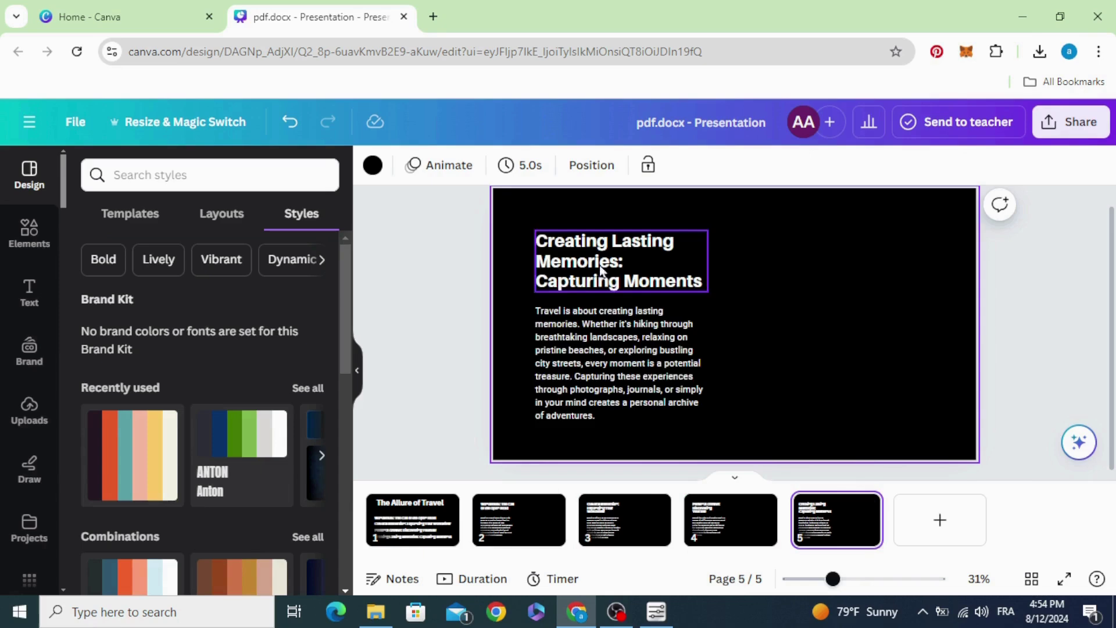
click(429, 531)
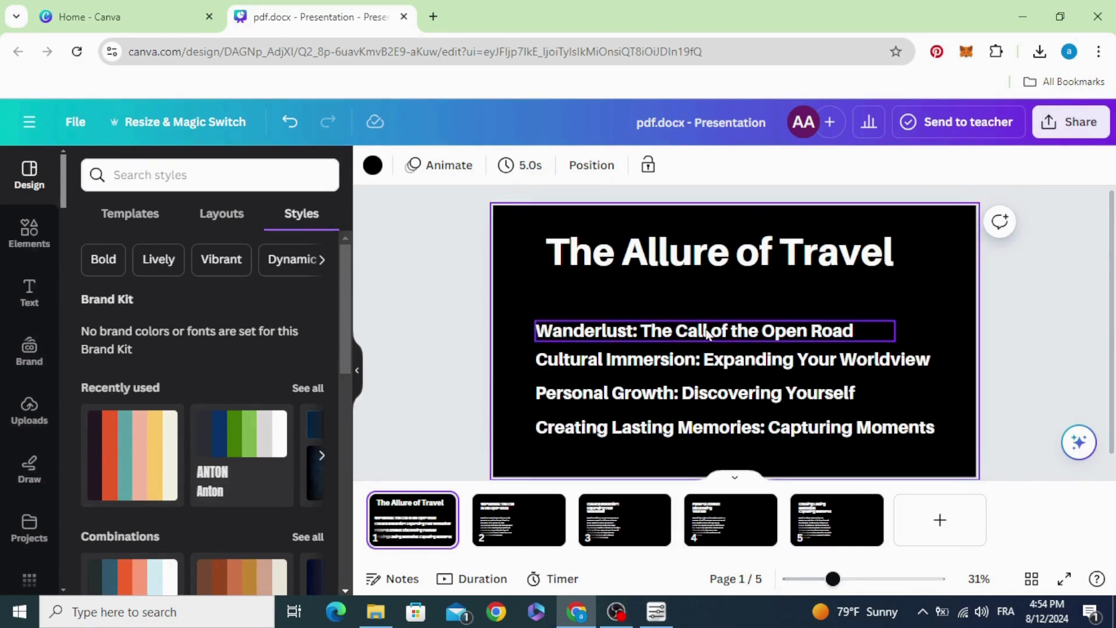
- Link the Wanderlust headline to page 2 under Pages in this document
click(616, 337)
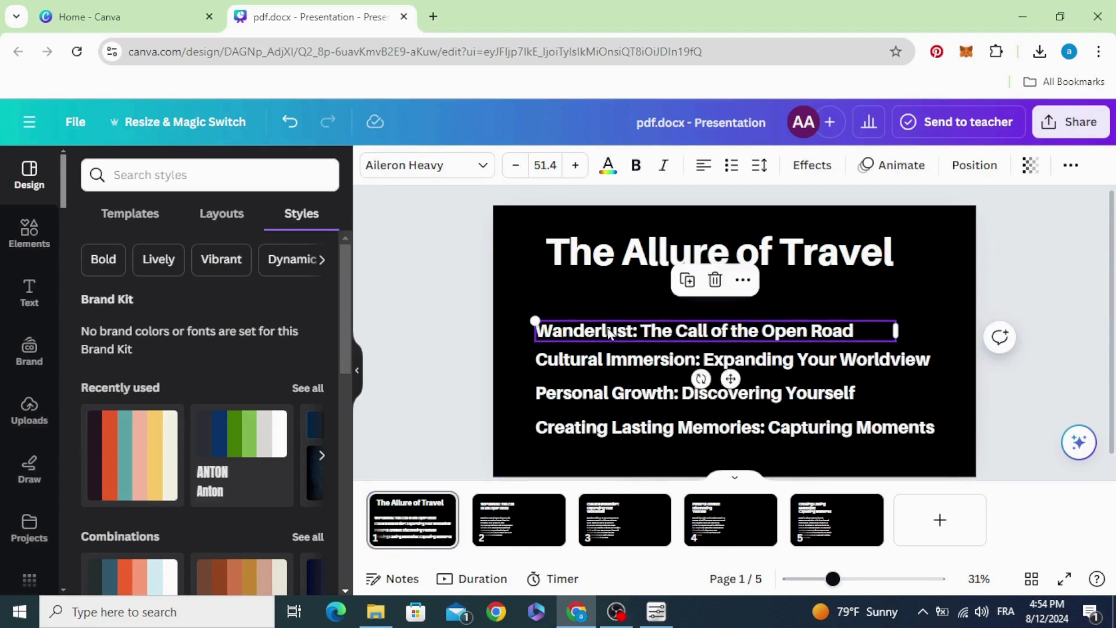
right_click(609, 332)
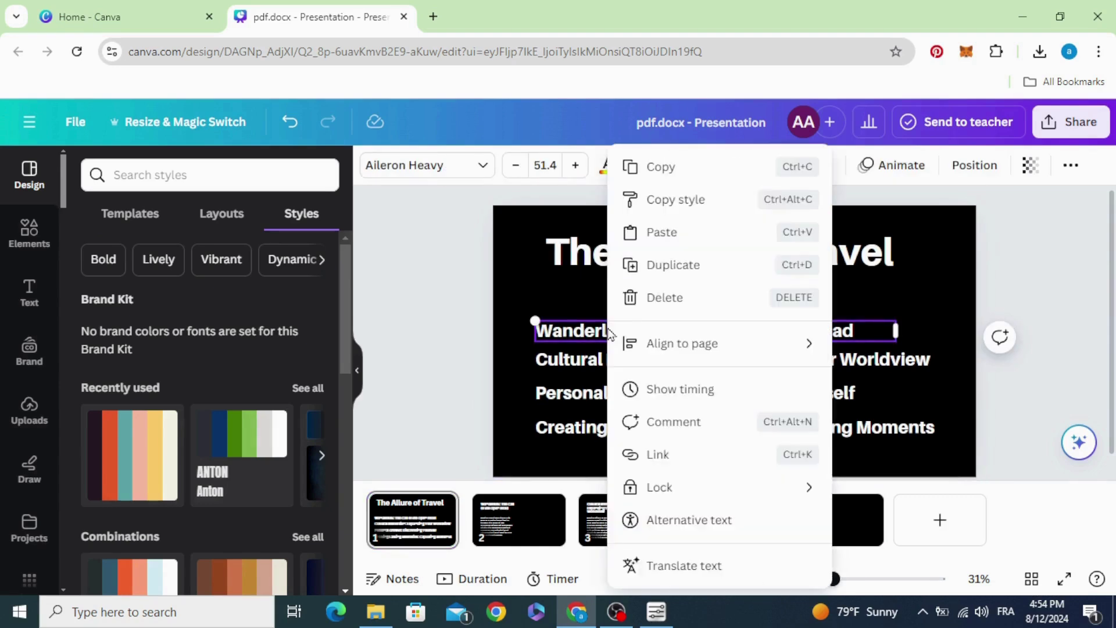
click(685, 458)
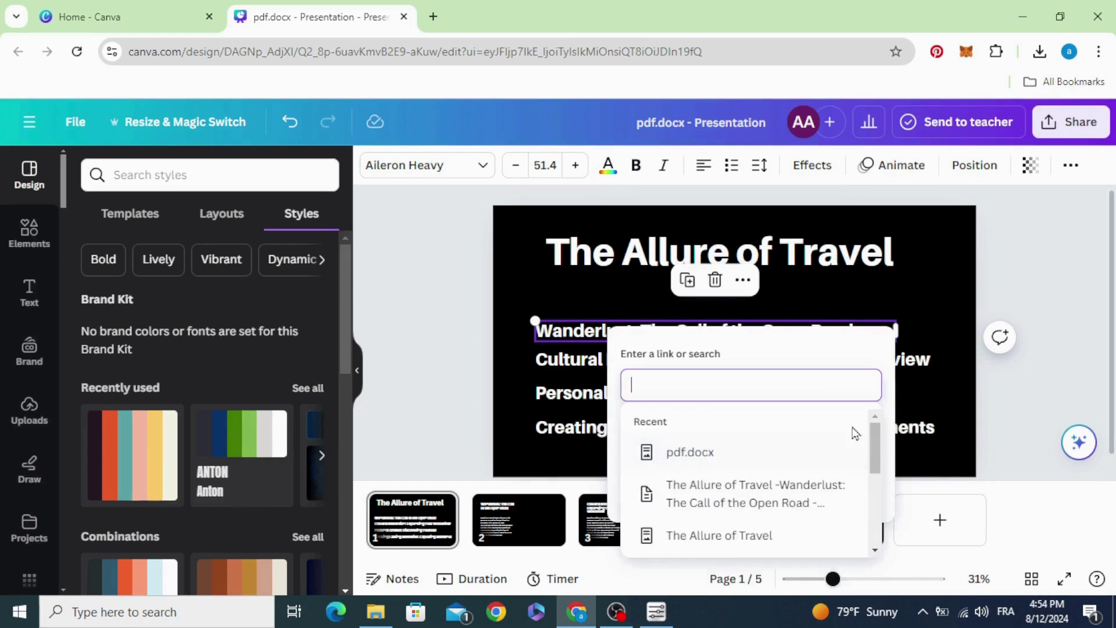
scroll(816, 491, down, 5)
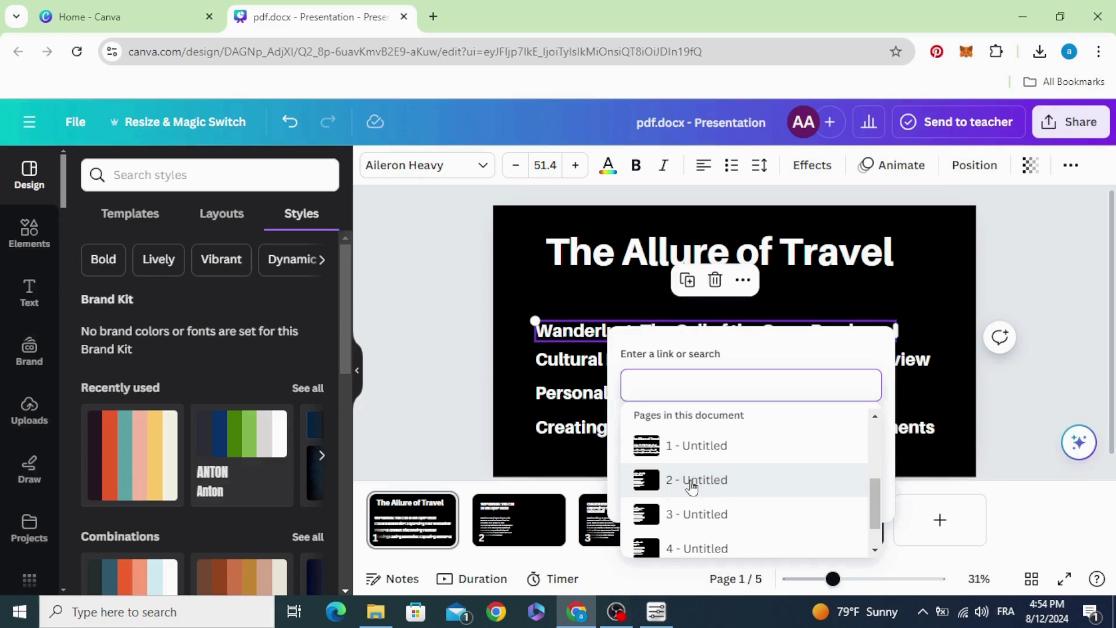
click(705, 481)
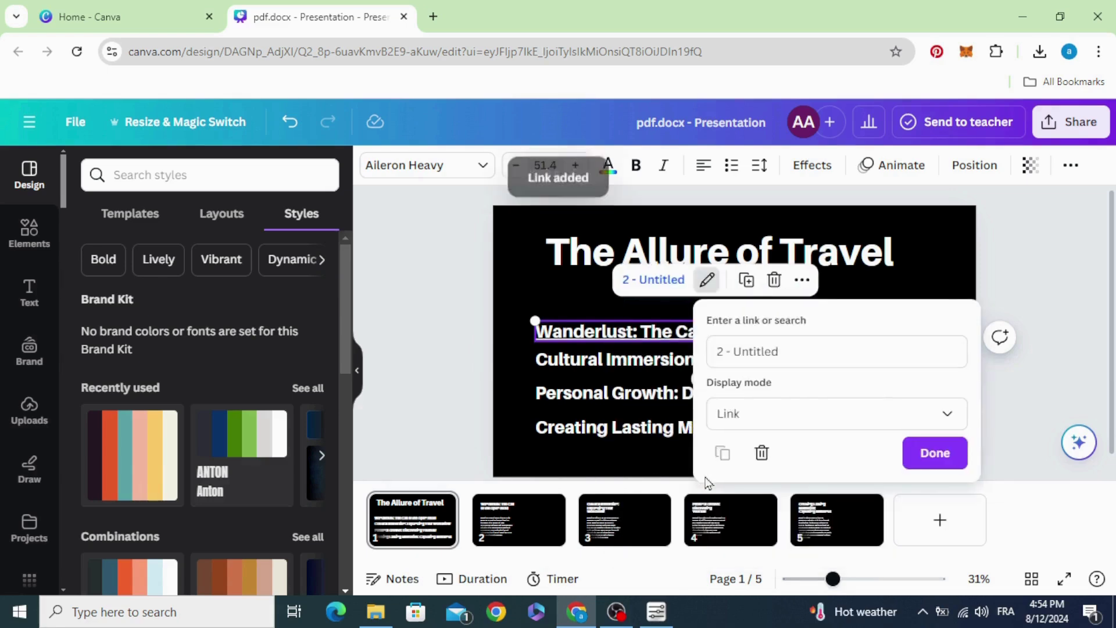
click(935, 453)
- Check page 3's content, then go back to the title slide
click(578, 362)
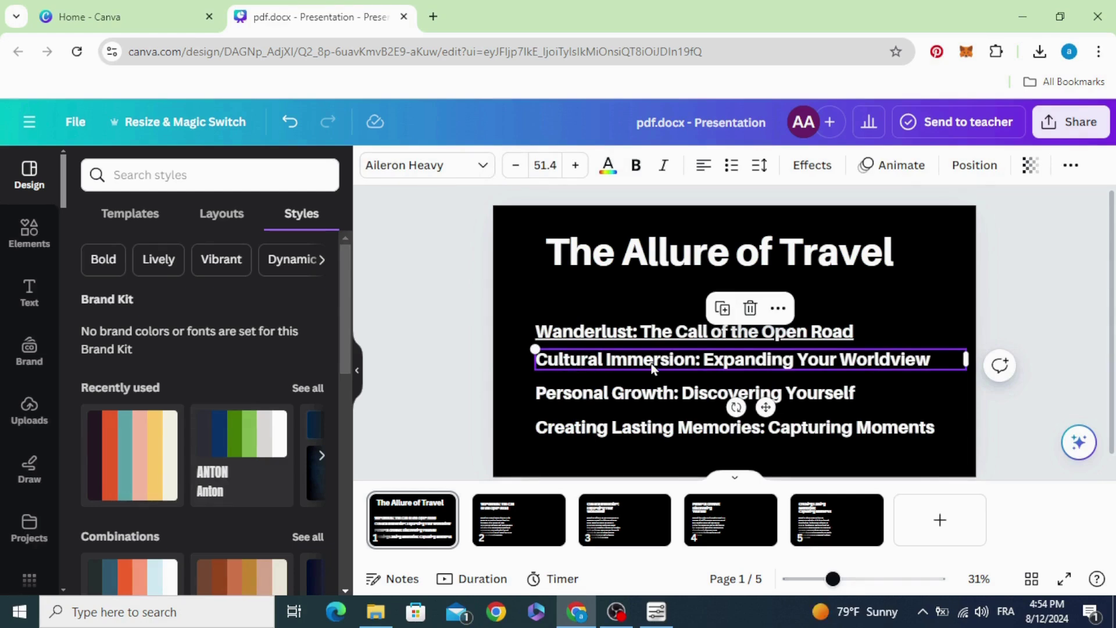
click(620, 532)
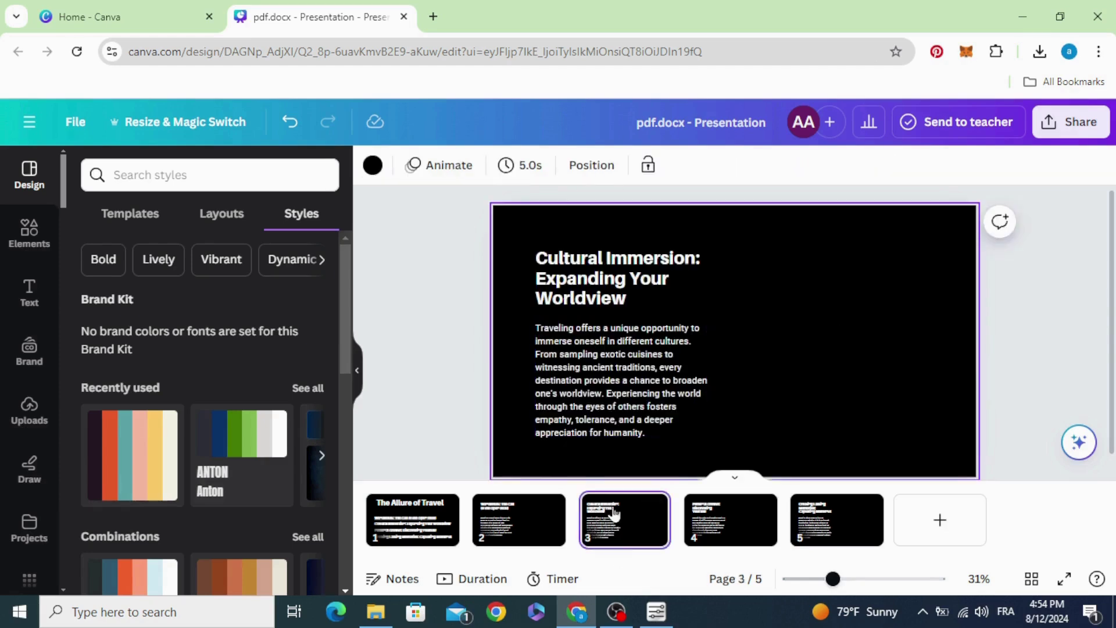
mouse_move(624, 520)
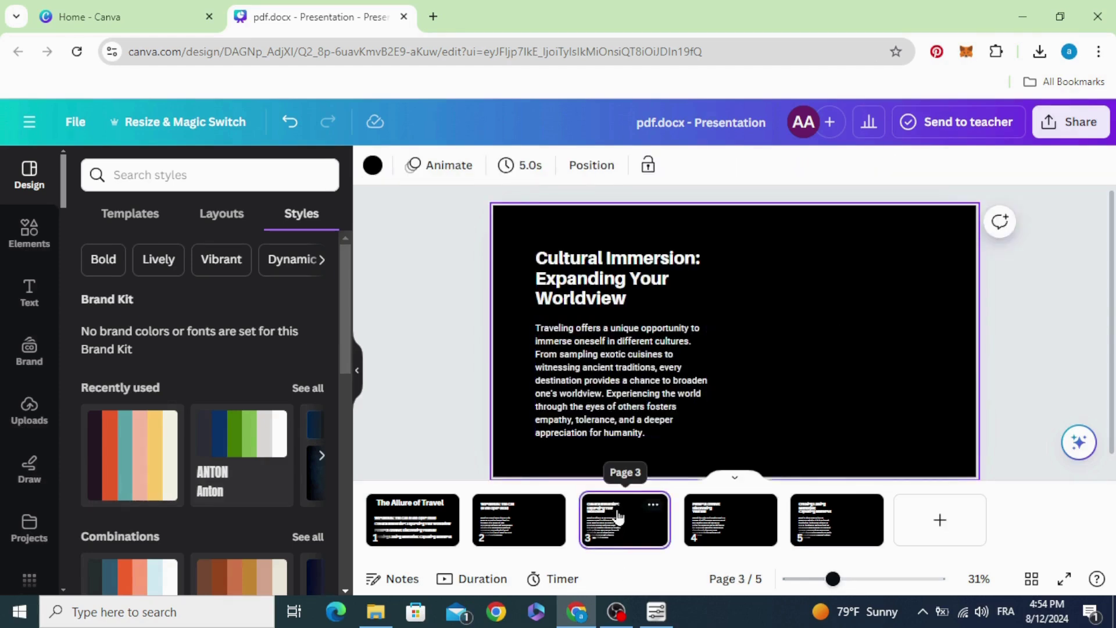
click(420, 530)
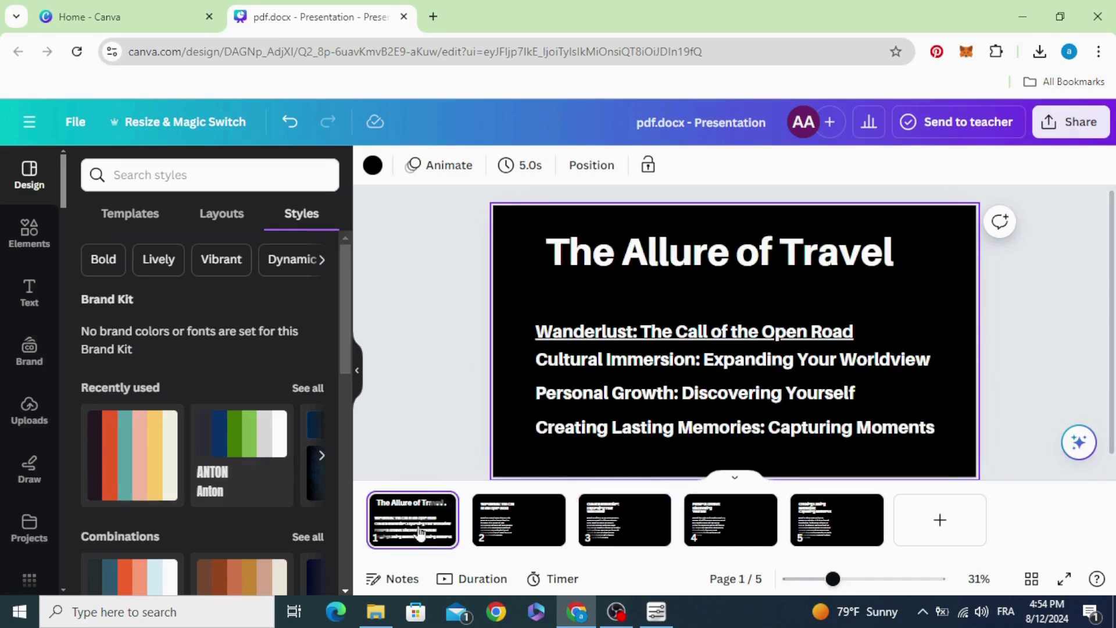
- Link the Cultural Immersion headline to page '3 - Untitled'
click(575, 364)
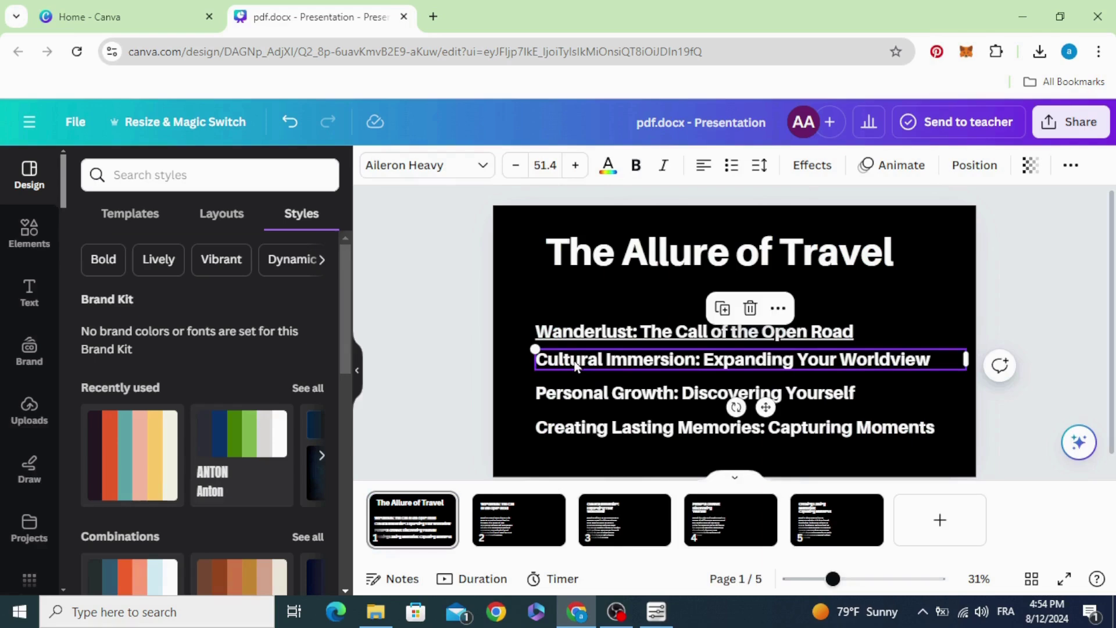
right_click(575, 364)
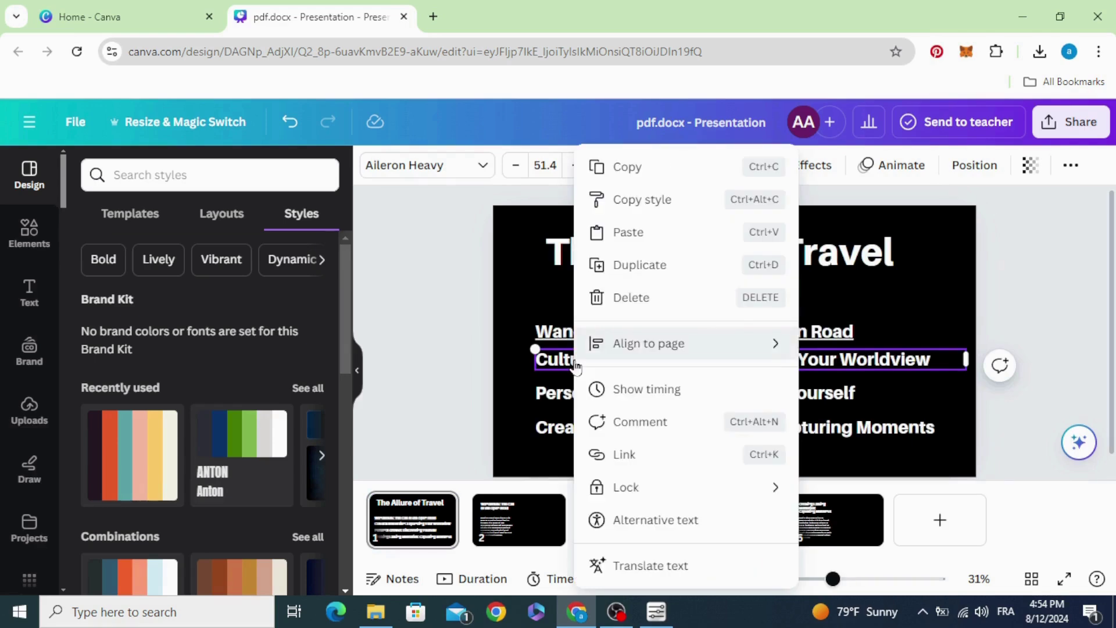
click(659, 467)
scroll(695, 358, down, 1)
scroll(703, 372, down, 1)
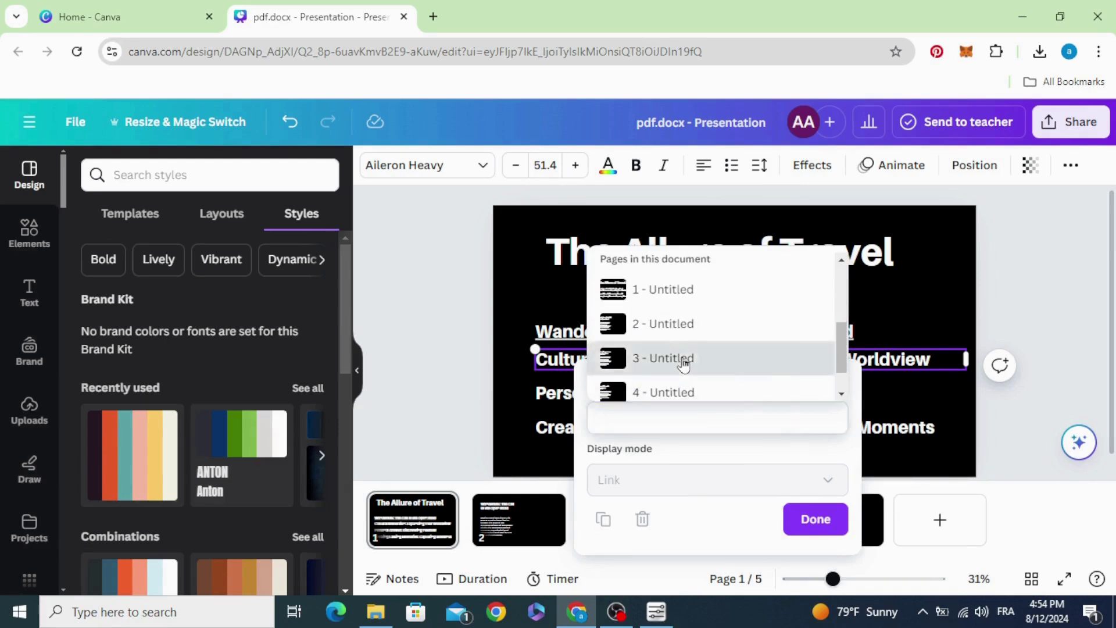
click(683, 360)
click(981, 490)
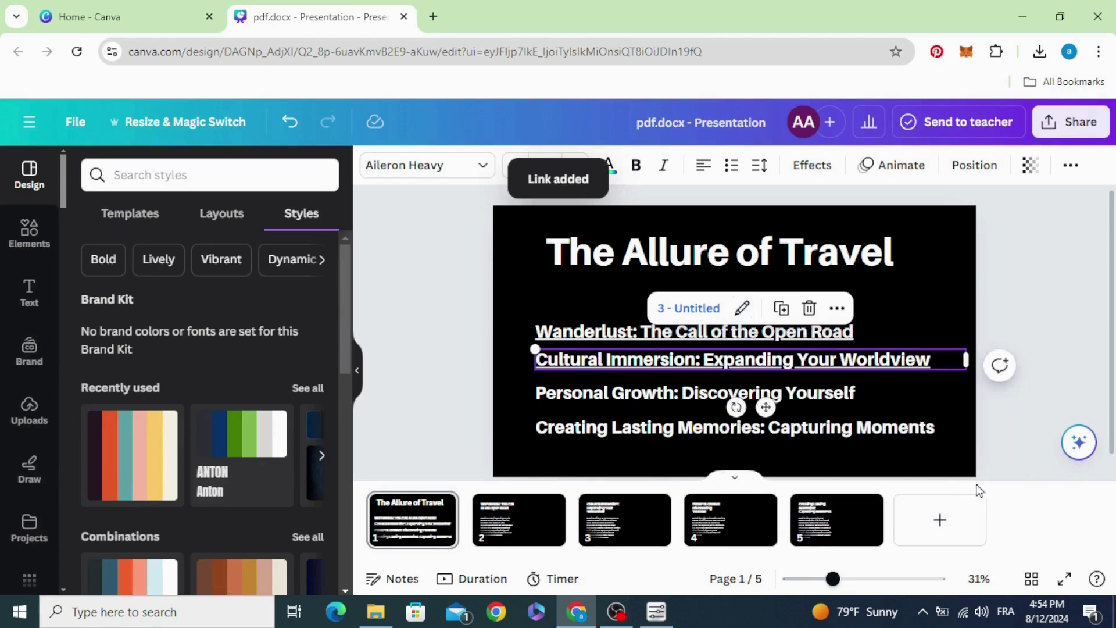
click(569, 399)
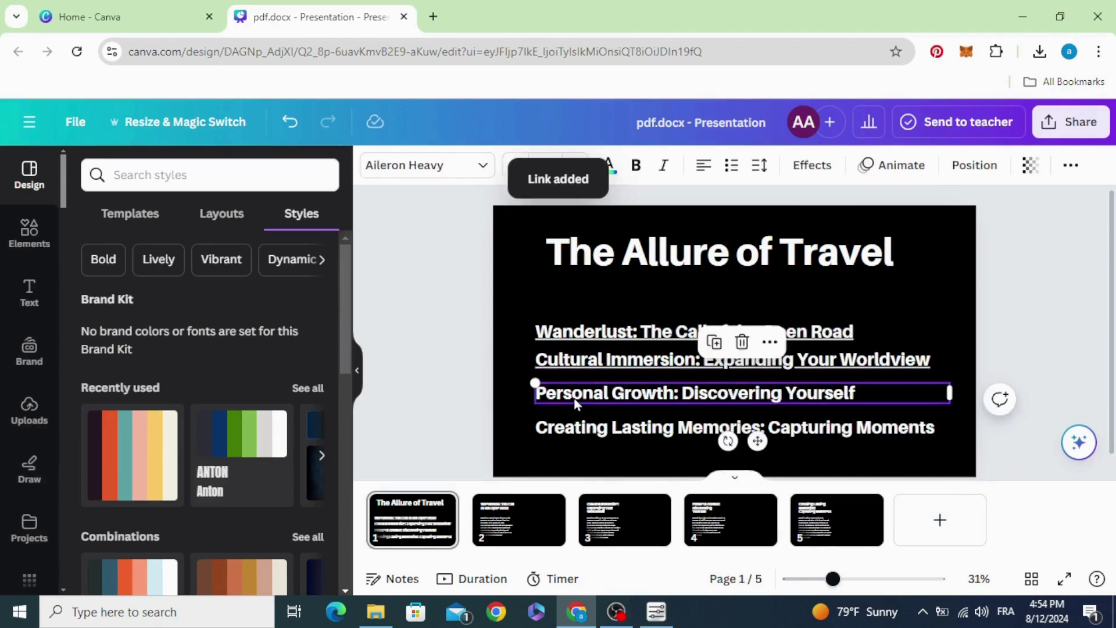
- Link the Personal Growth headline to page '4 - Untitled'
right_click(575, 402)
click(667, 455)
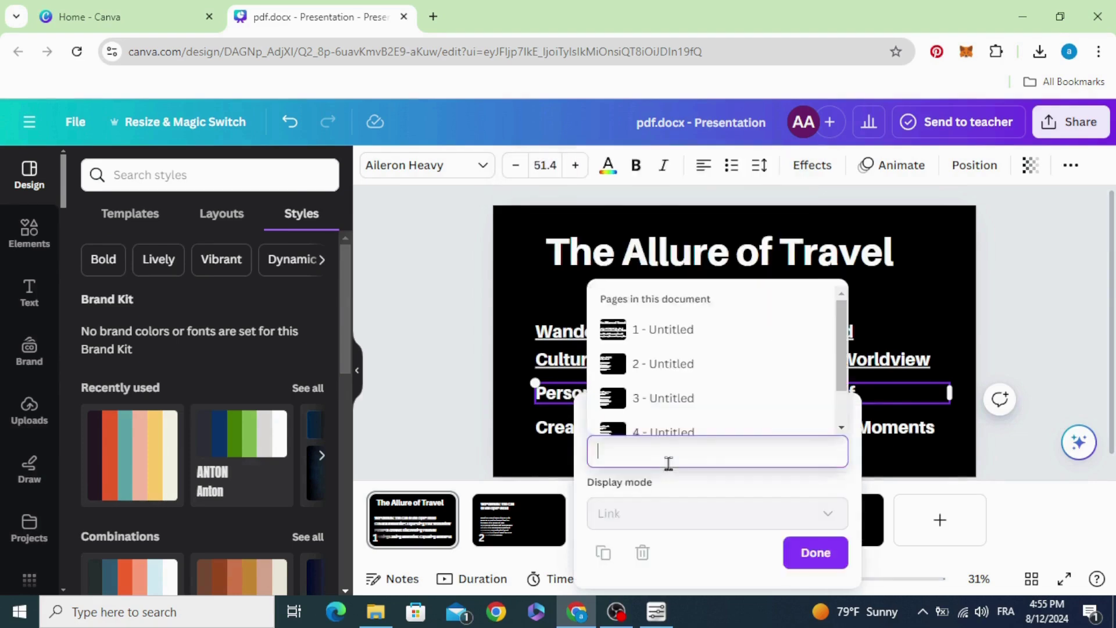
scroll(698, 396, down, 3)
scroll(697, 401, down, 2)
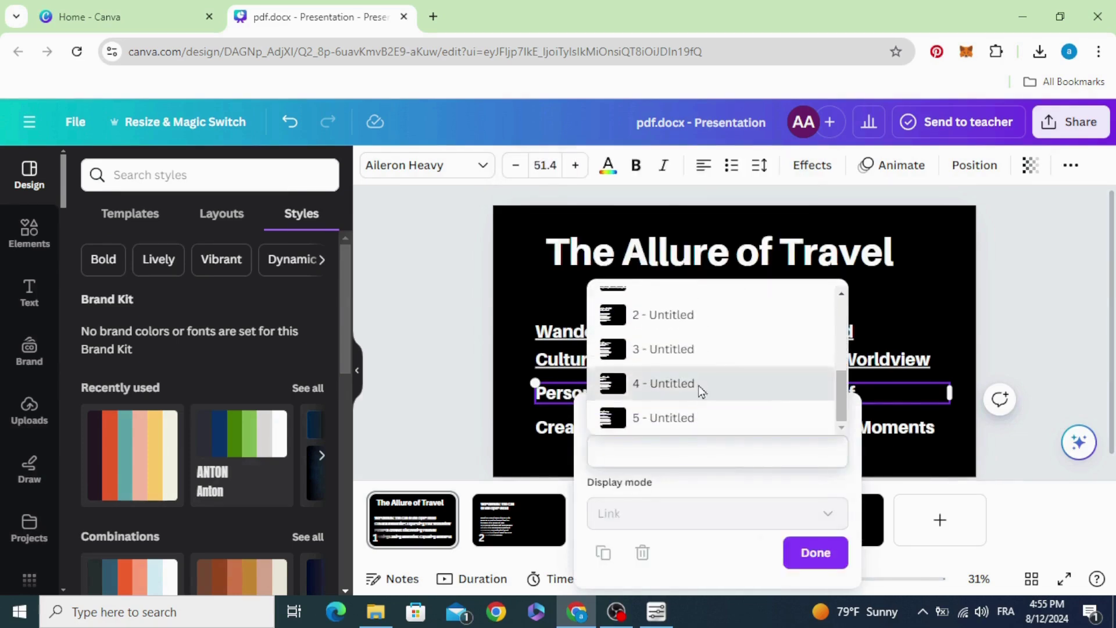
click(700, 386)
- Link the Creating Lasting Memories headline to page '5 - Untitled'
click(602, 430)
right_click(600, 427)
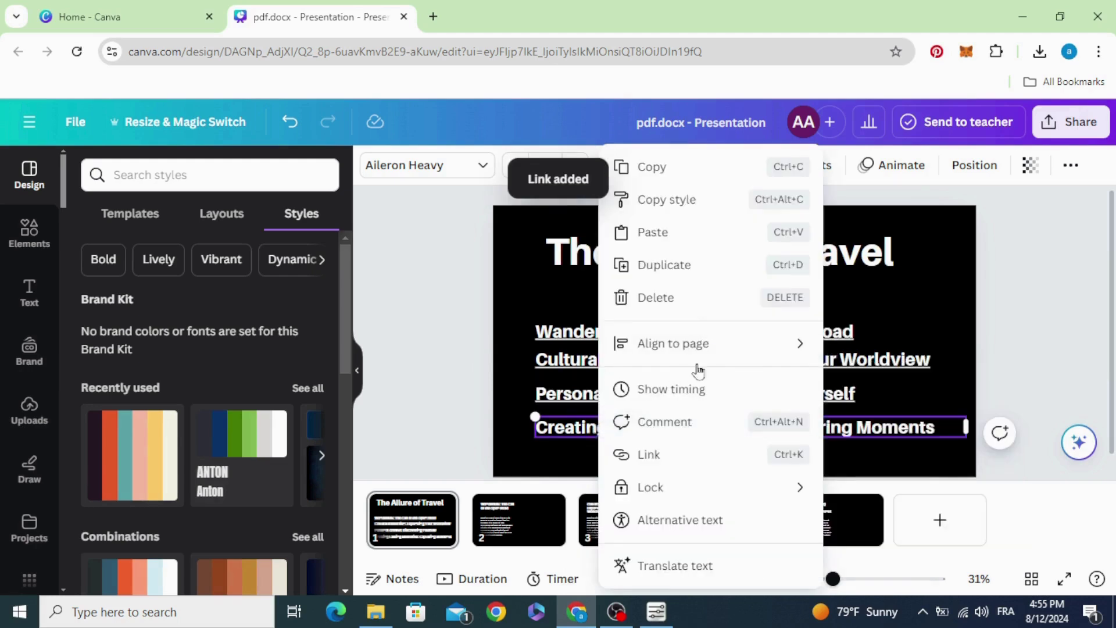
click(678, 460)
scroll(692, 407, down, 3)
scroll(720, 417, down, 1)
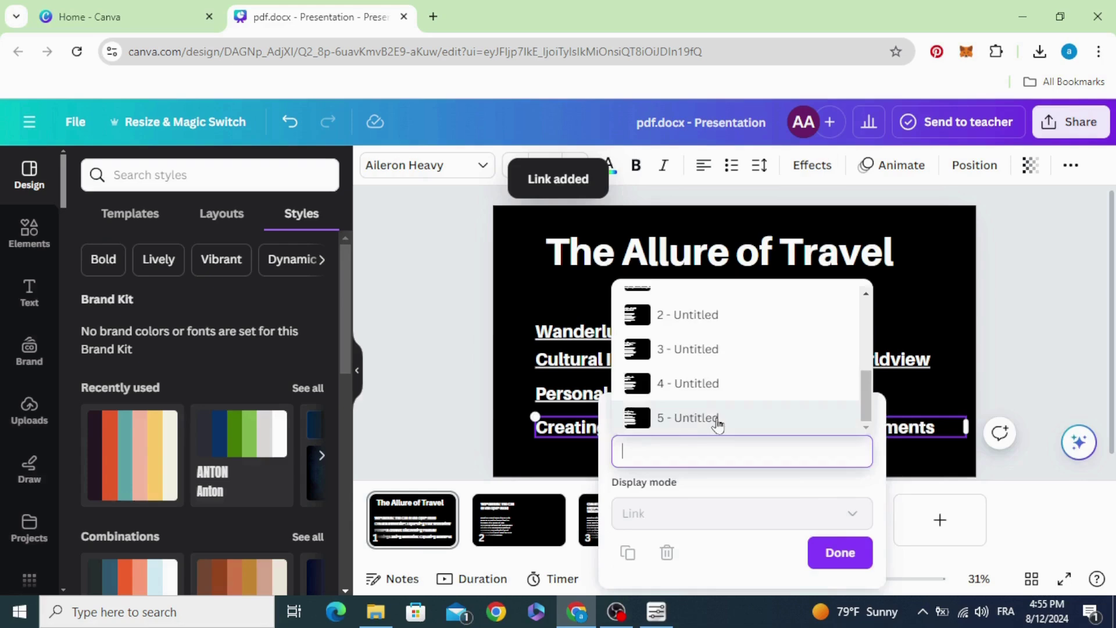
click(720, 418)
click(970, 549)
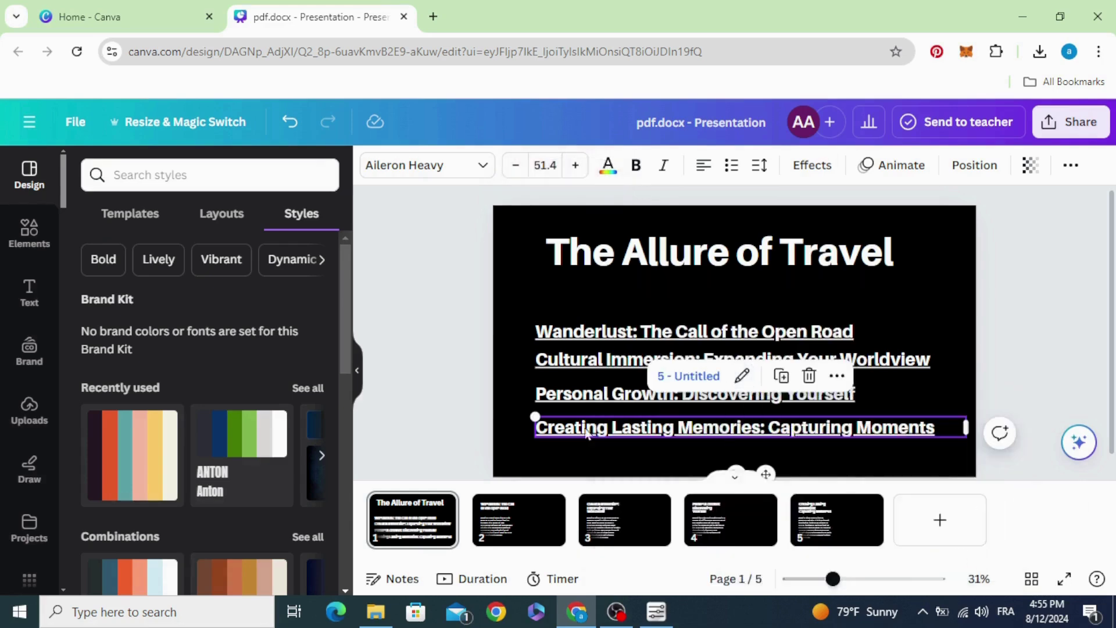
click(459, 397)
- Add a small 'TOP' heading in the bottom-right corner of the Wanderlust slide
click(519, 523)
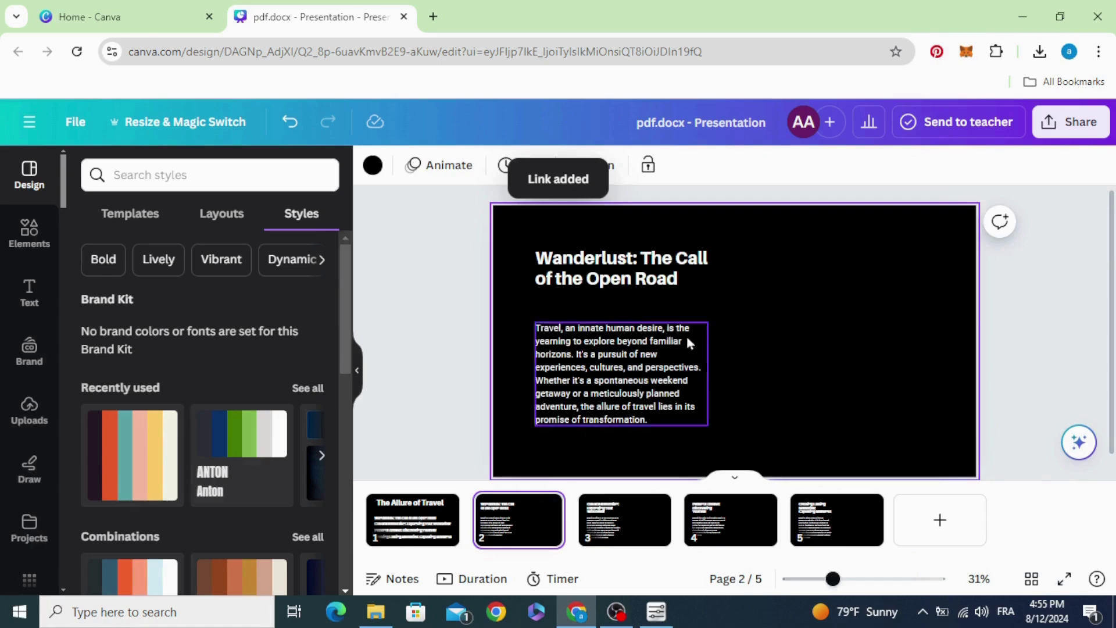
click(29, 291)
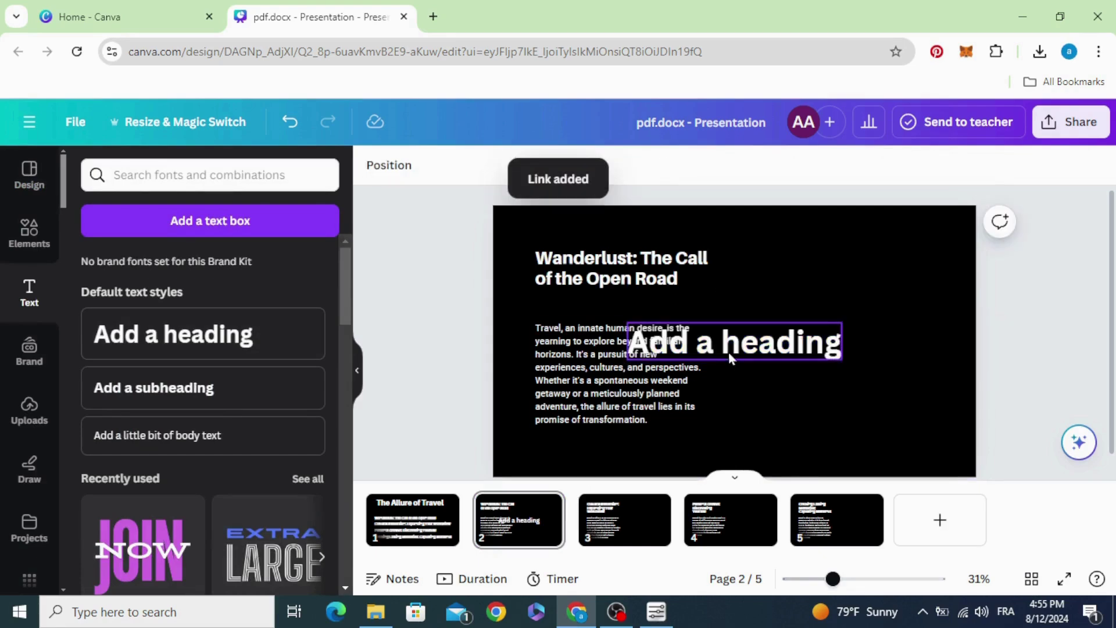
drag(730, 356, 844, 456)
click(844, 455)
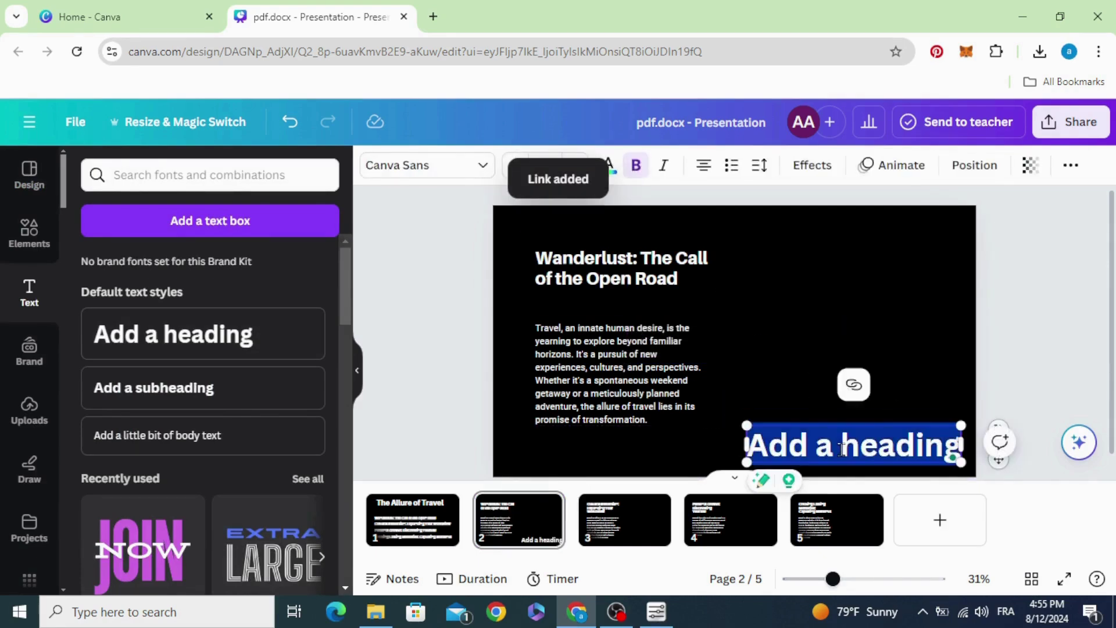
text(TOP)
click(480, 385)
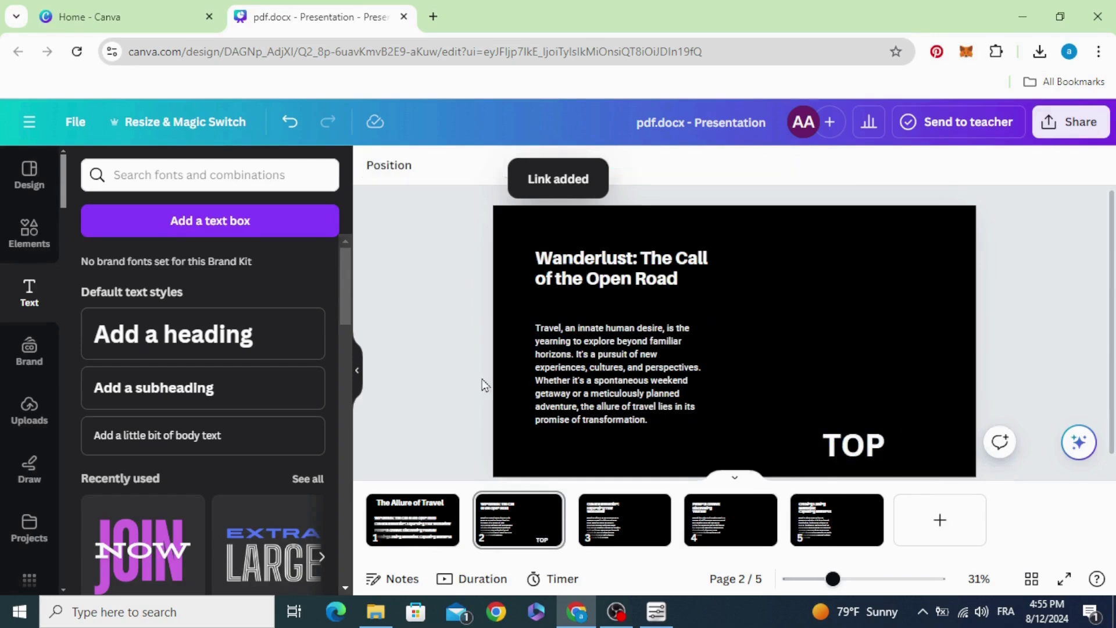
click(838, 446)
mouse_move(822, 426)
mouse_down()
mouse_move(854, 444)
mouse_move(942, 461)
mouse_up()
click(478, 414)
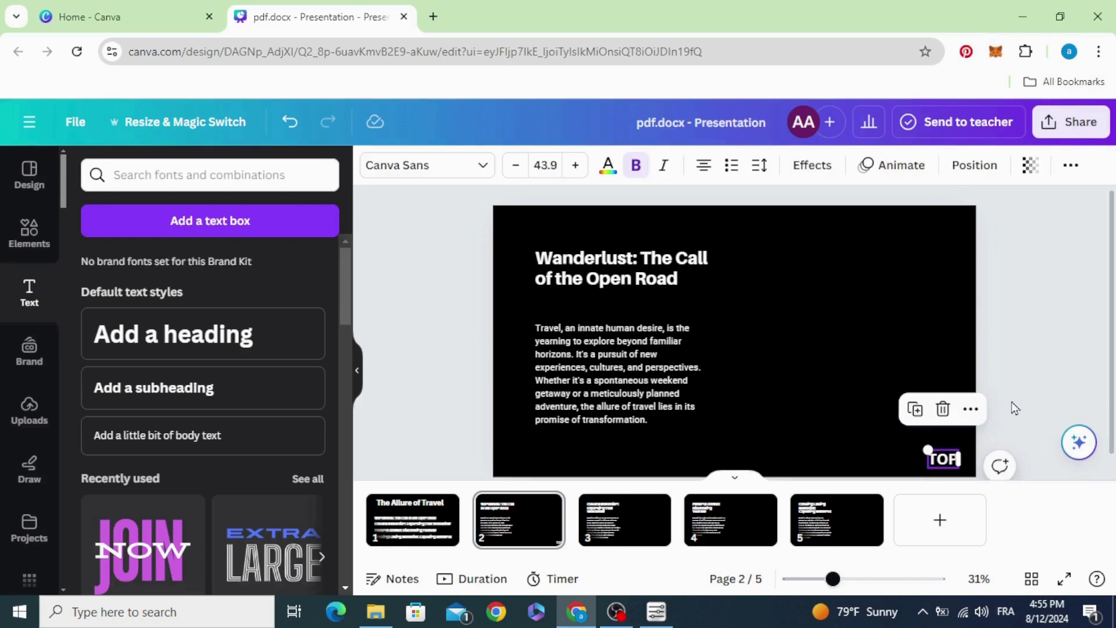
- Link the TOP label on page 2 back to page '1 - Untitled'
click(1012, 403)
right_click(958, 455)
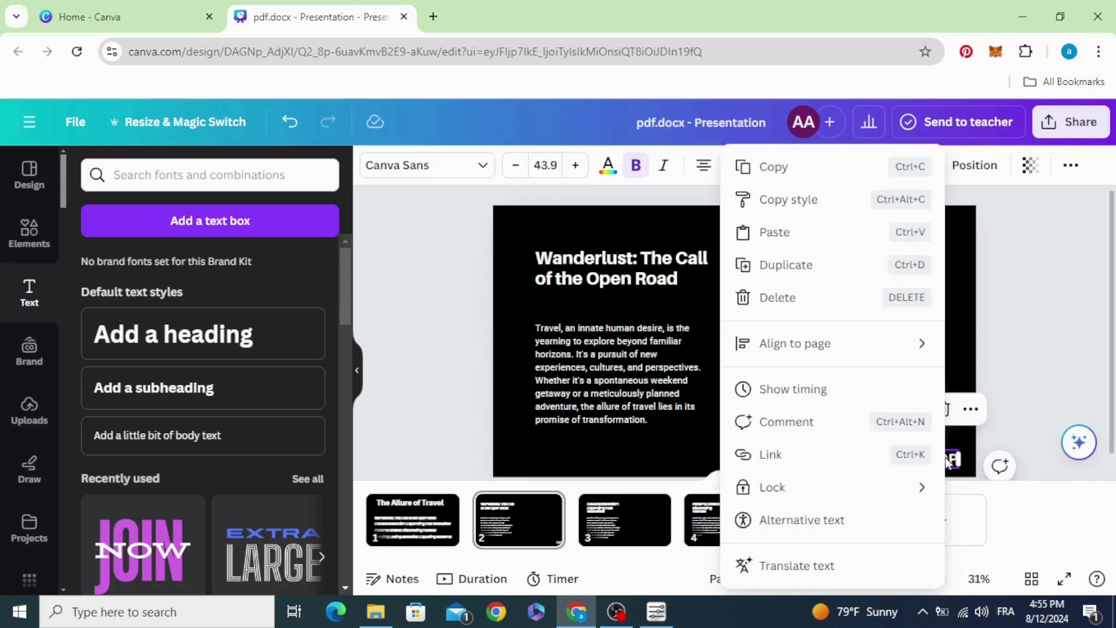
click(847, 453)
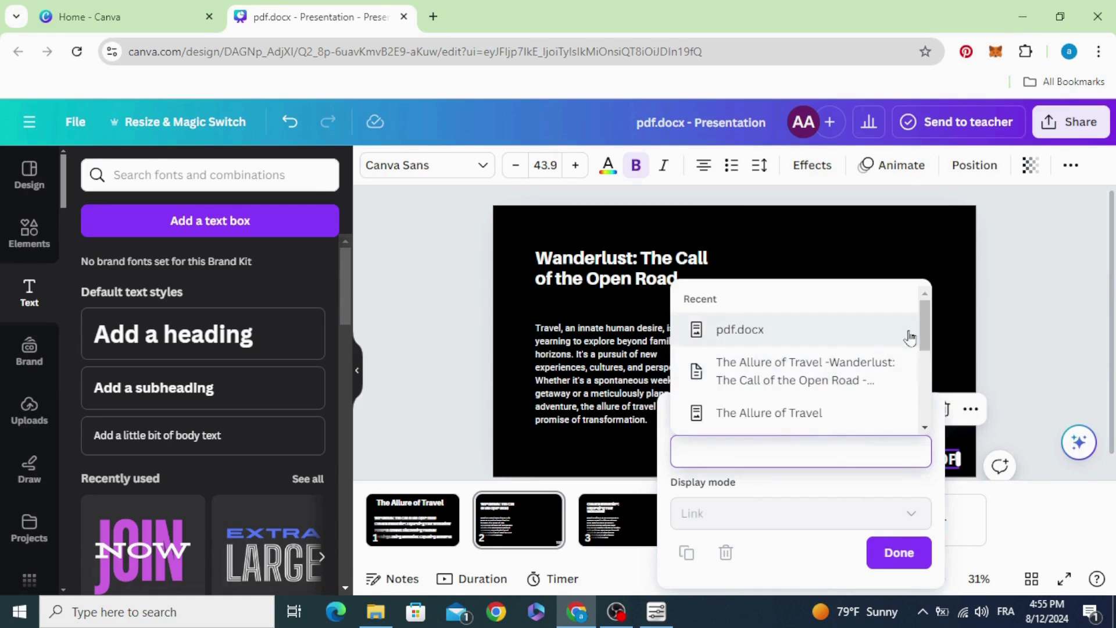
scroll(880, 365, down, 2)
scroll(814, 366, down, 3)
scroll(756, 364, up, 3)
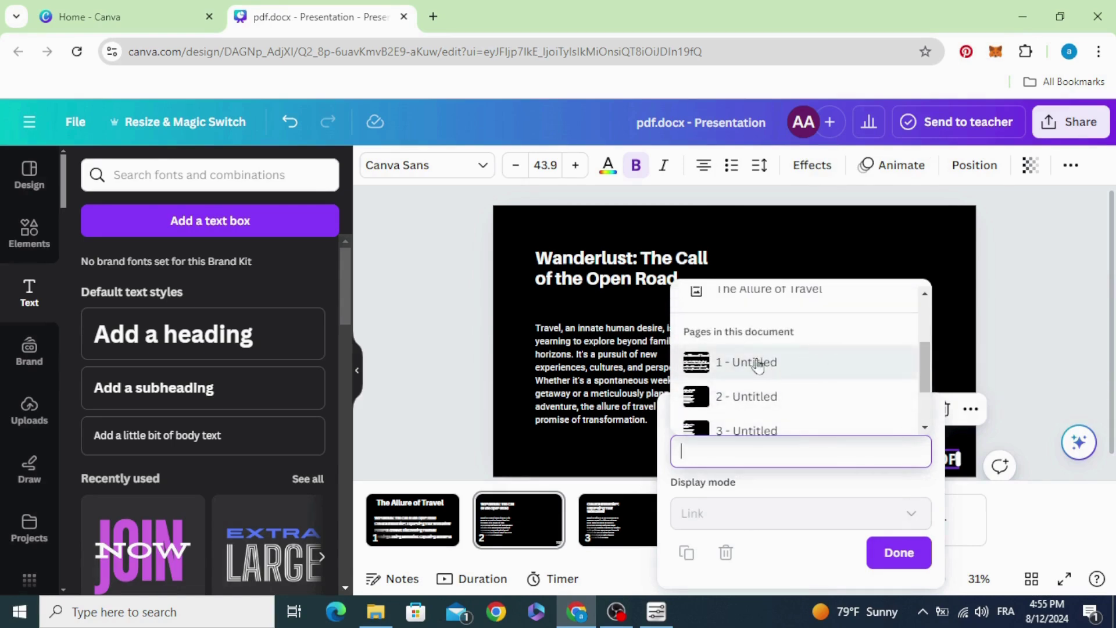
click(769, 364)
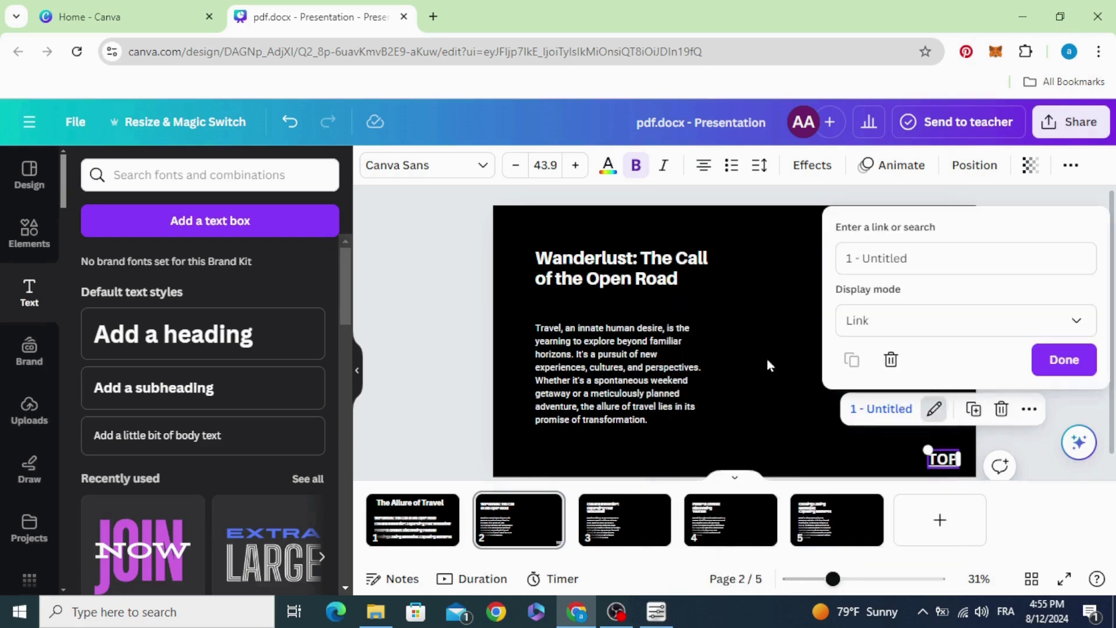
- Confirm the TOP link and copy the linked TOP label
click(1069, 366)
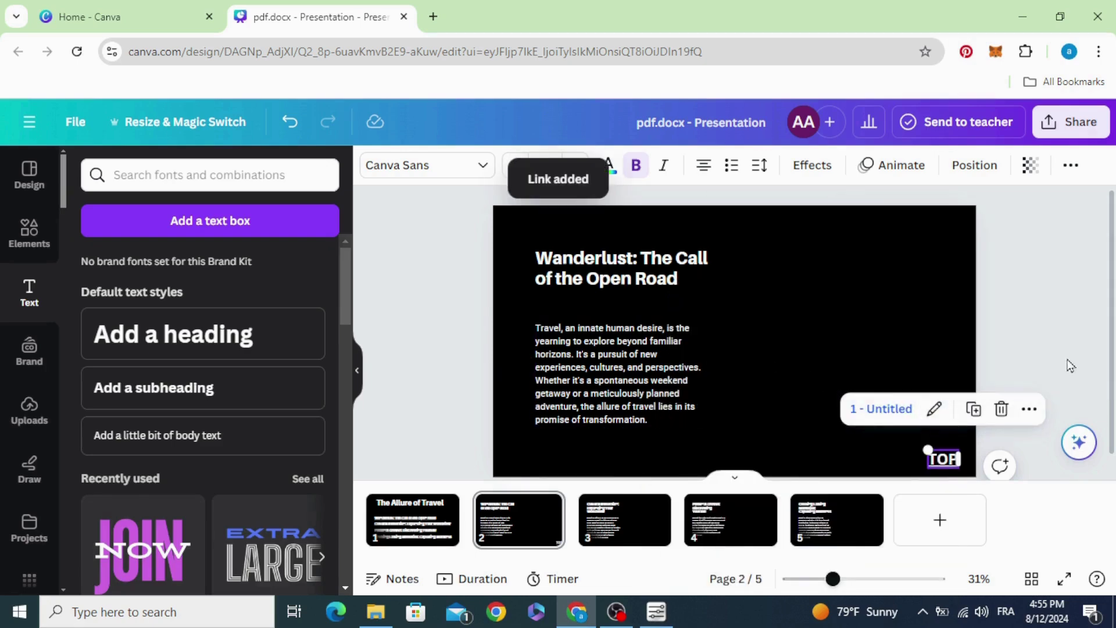
right_click(941, 460)
click(766, 169)
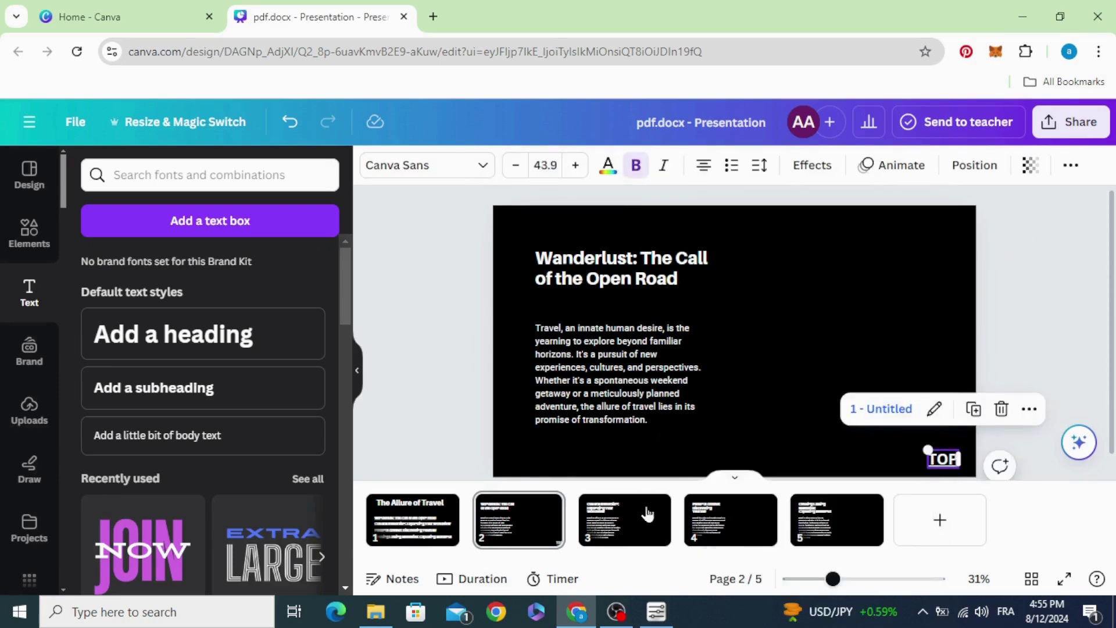
- Paste the linked TOP label onto slides 3, 4 and 5
click(650, 526)
right_click(878, 456)
click(918, 400)
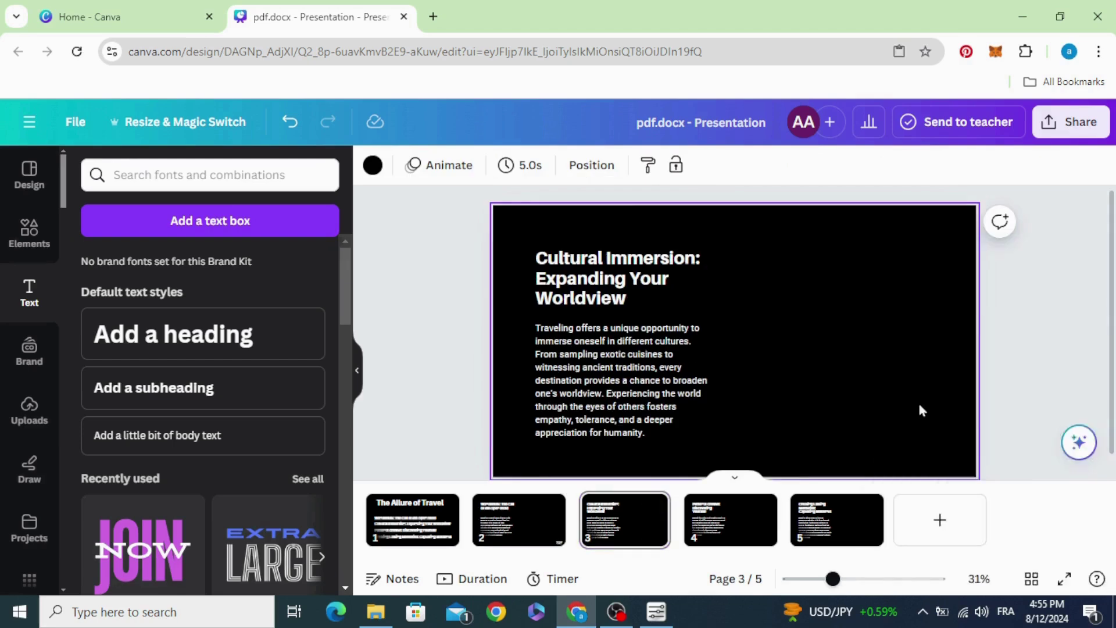
scroll(828, 465, down, 3)
right_click(841, 441)
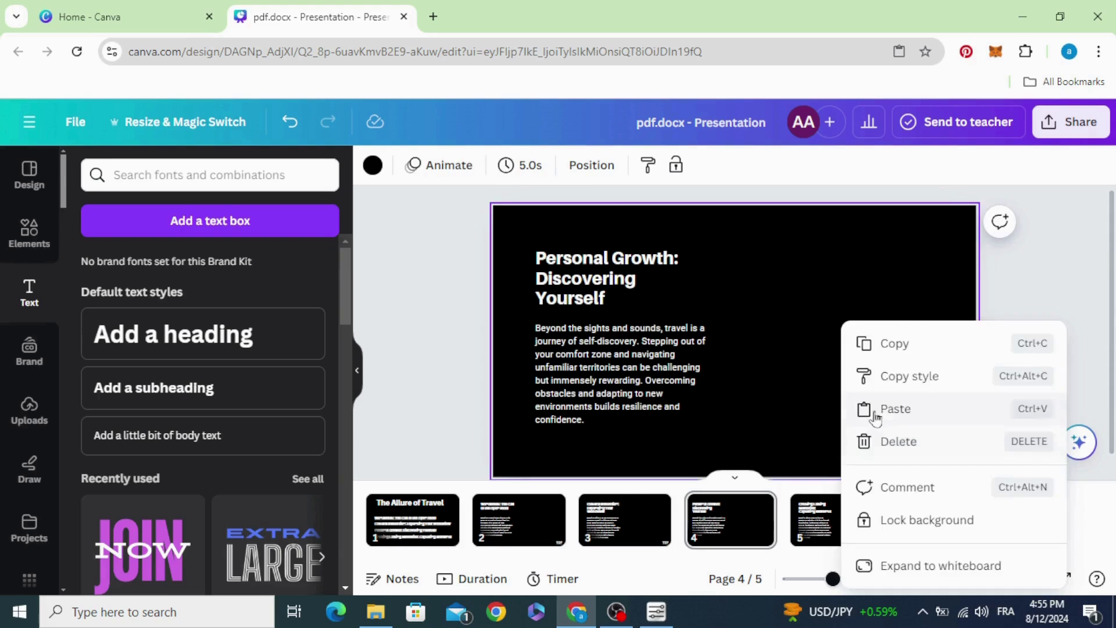
click(869, 408)
click(870, 528)
right_click(866, 412)
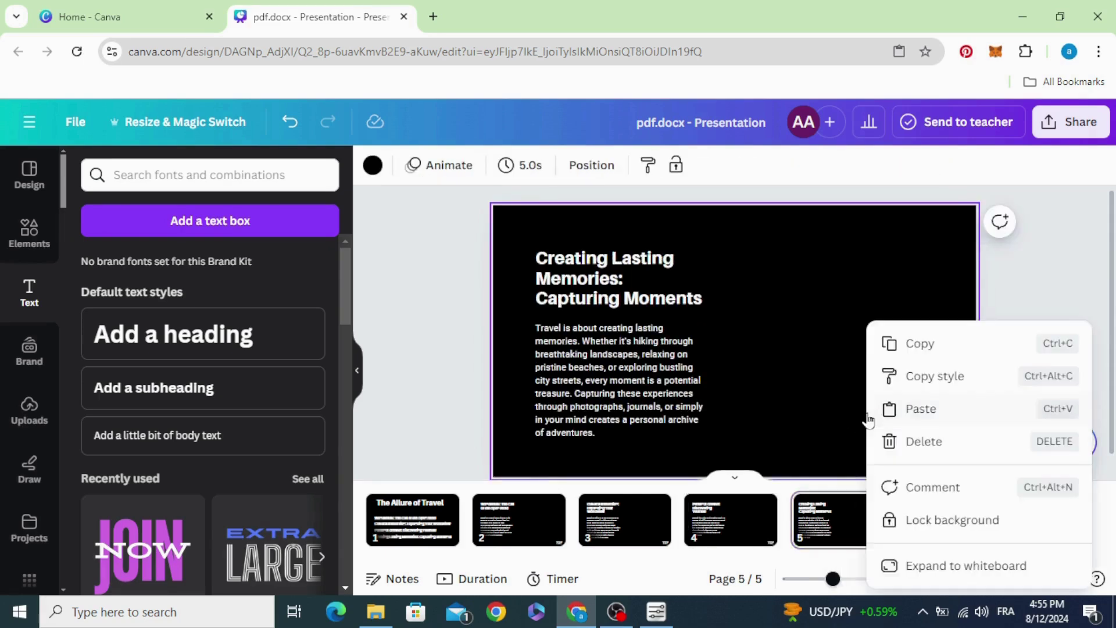
click(937, 423)
click(1014, 341)
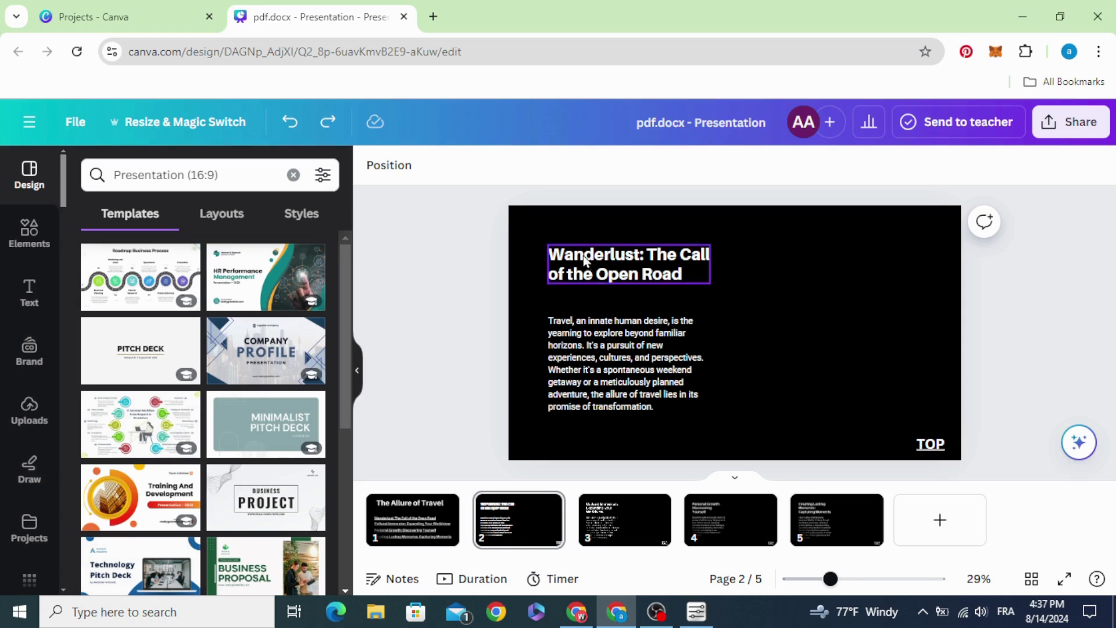
- Link the 'Wanderlust: The Call of the Open Road' heading to webon.com
right_click(633, 258)
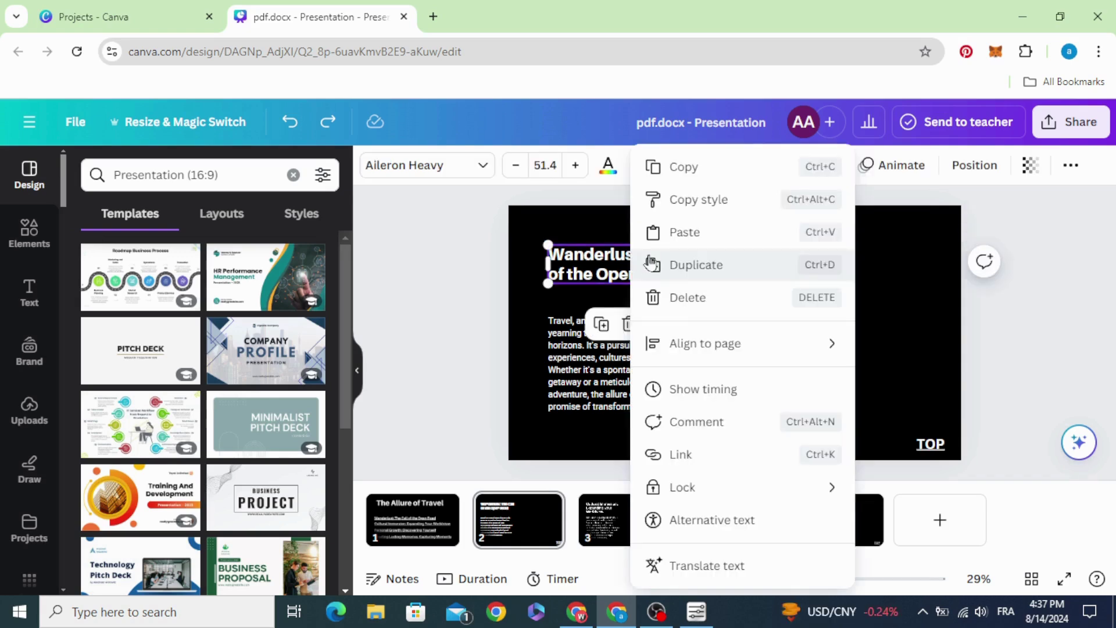
click(727, 459)
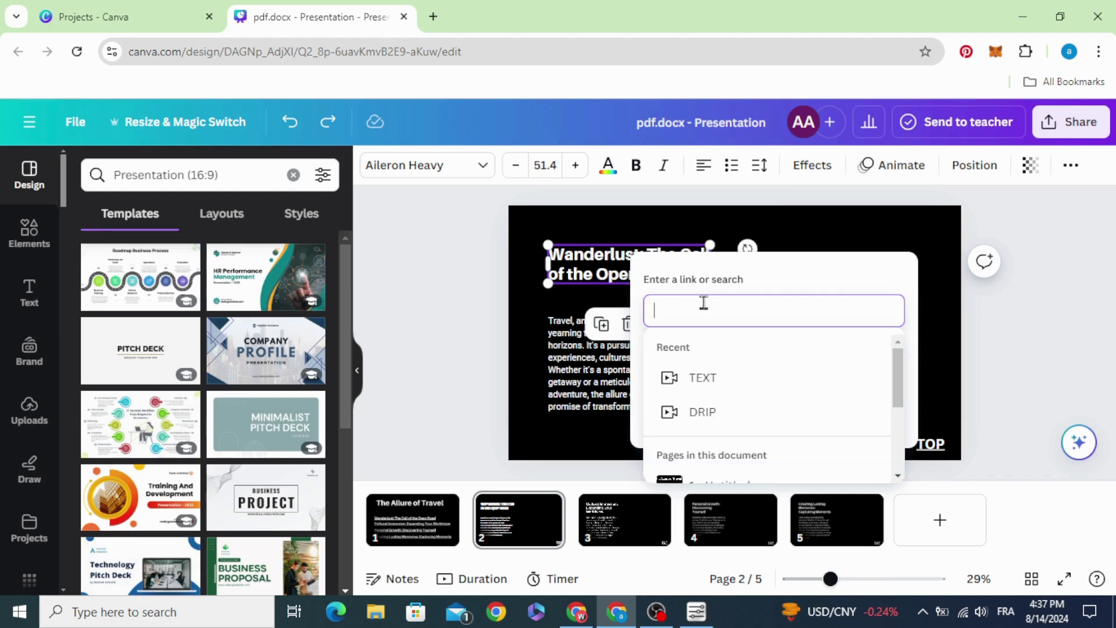
text(web)
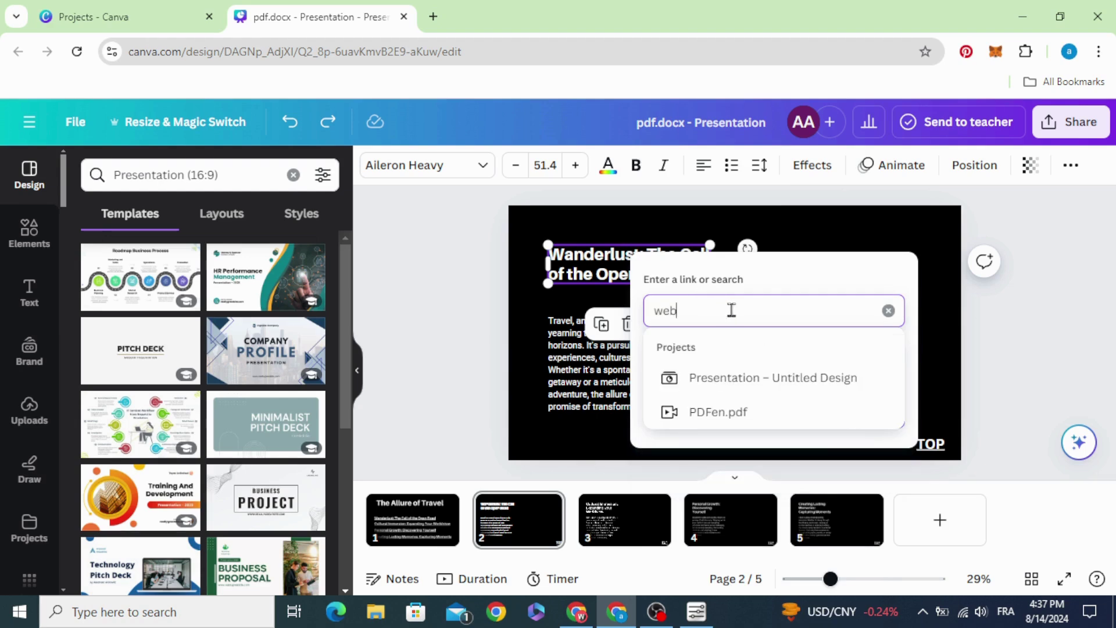
text(on.c)
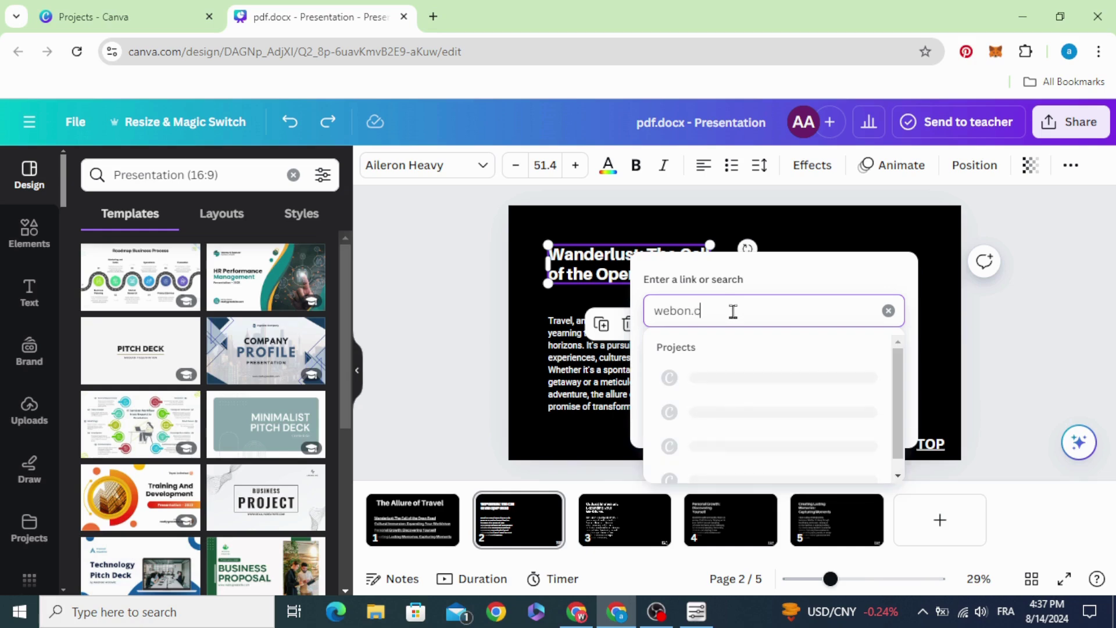
text(om)
key(Return)
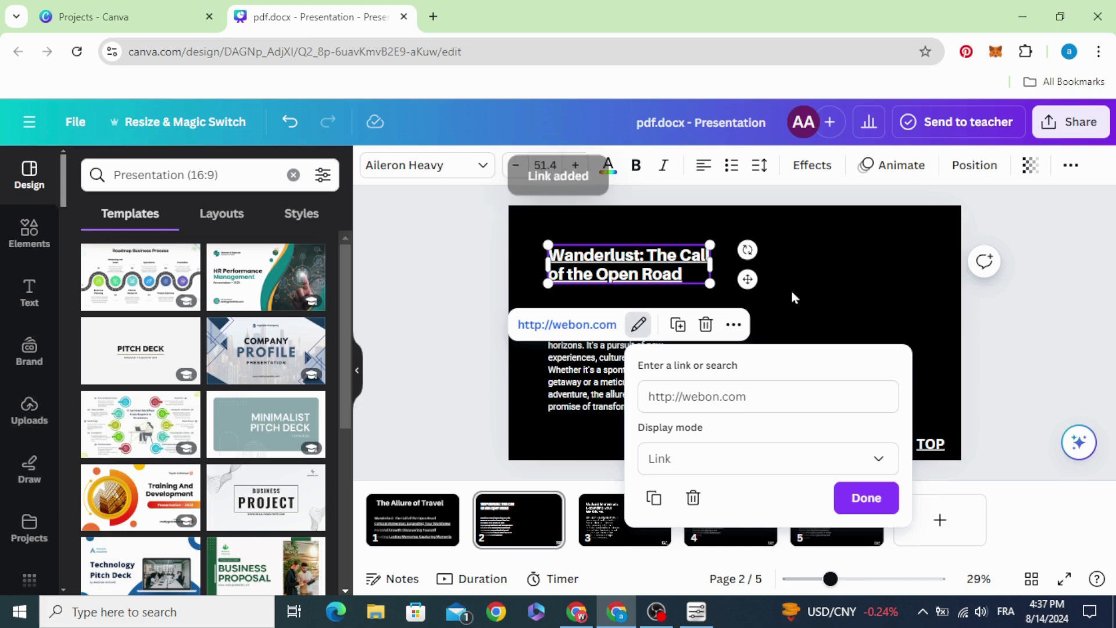
click(861, 500)
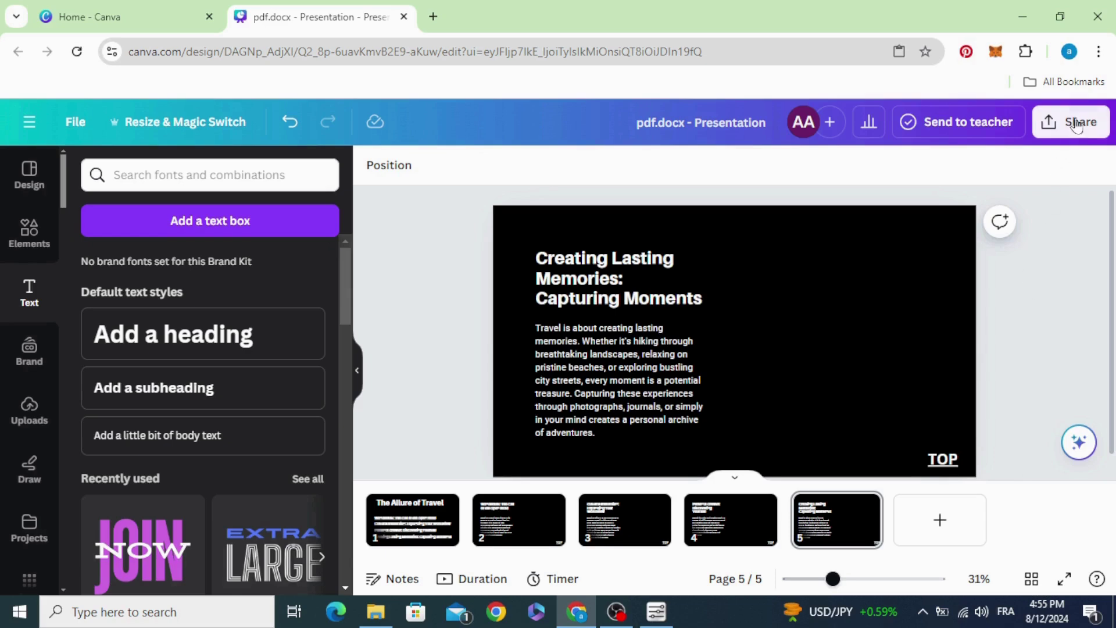
- Open the download settings and set the file type to PDF Standard
click(1077, 123)
scroll(997, 303, down, 2)
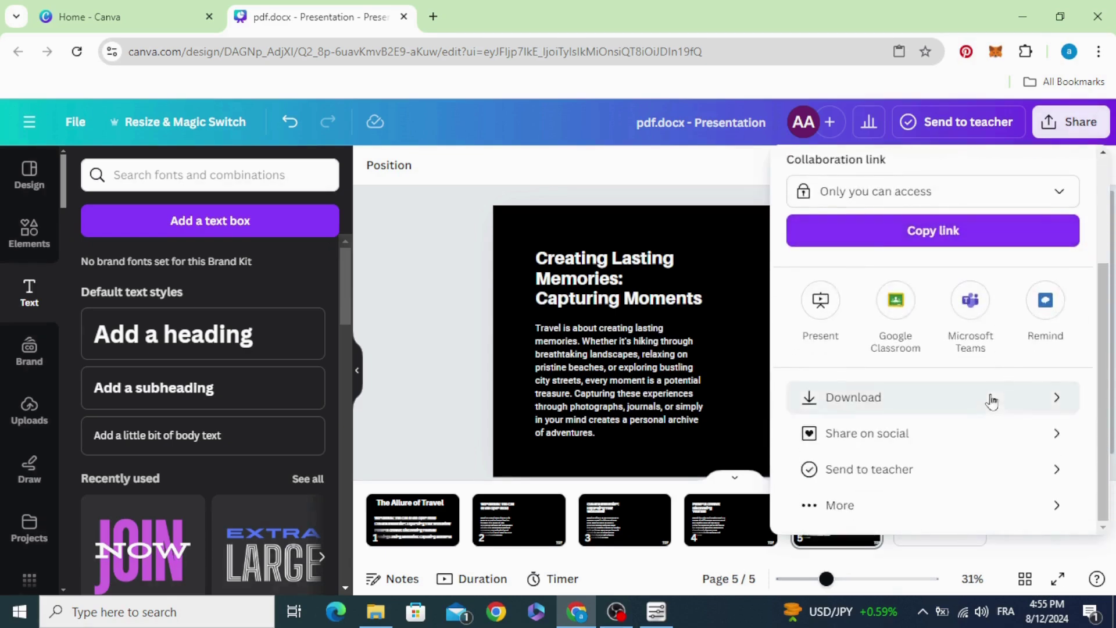
click(991, 399)
click(967, 233)
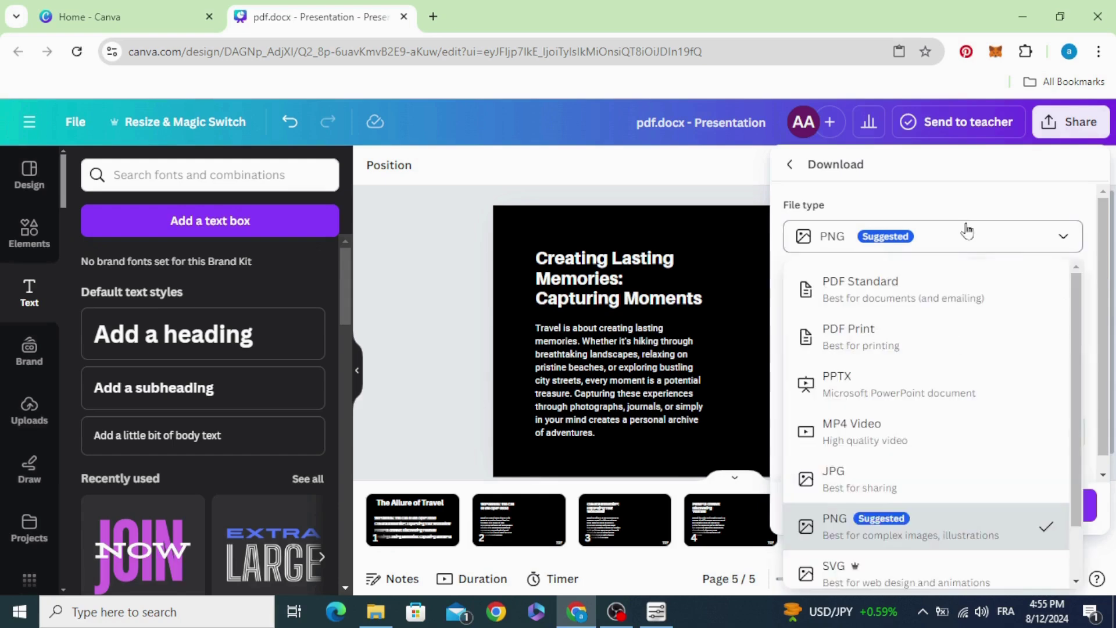
scroll(952, 339, down, 1)
scroll(952, 339, up, 1)
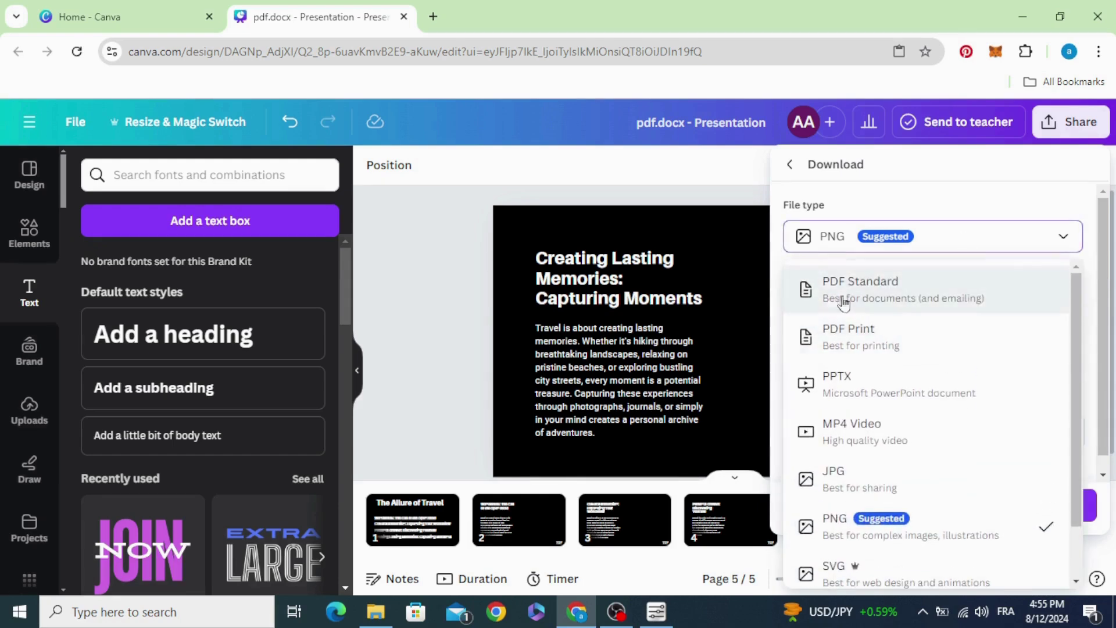
click(965, 297)
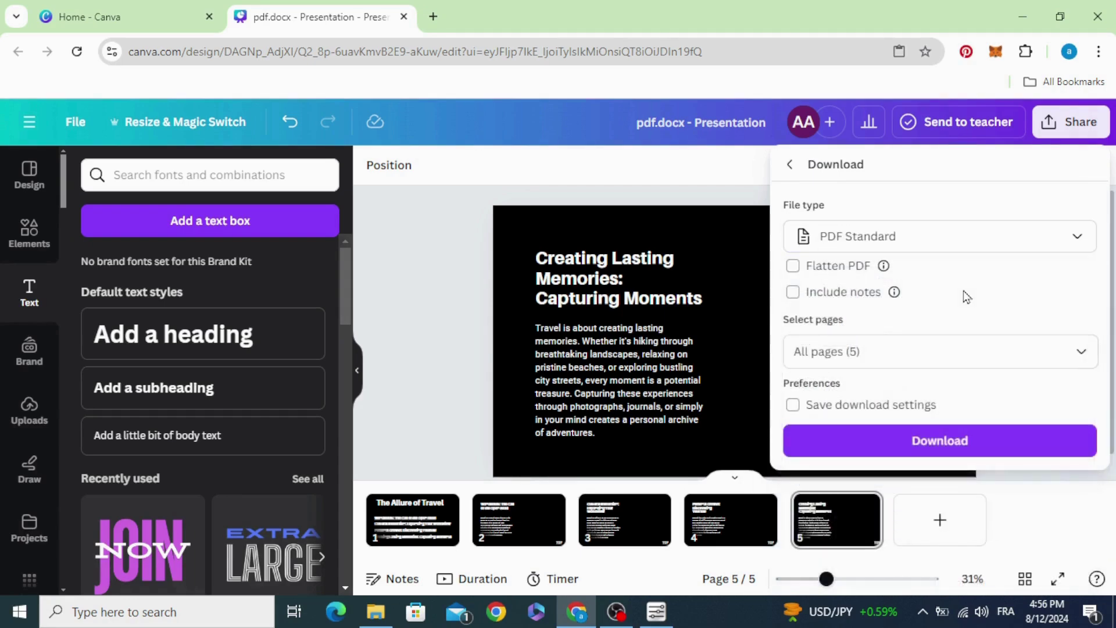
- Keep all five pages selected and download the PDF
click(953, 348)
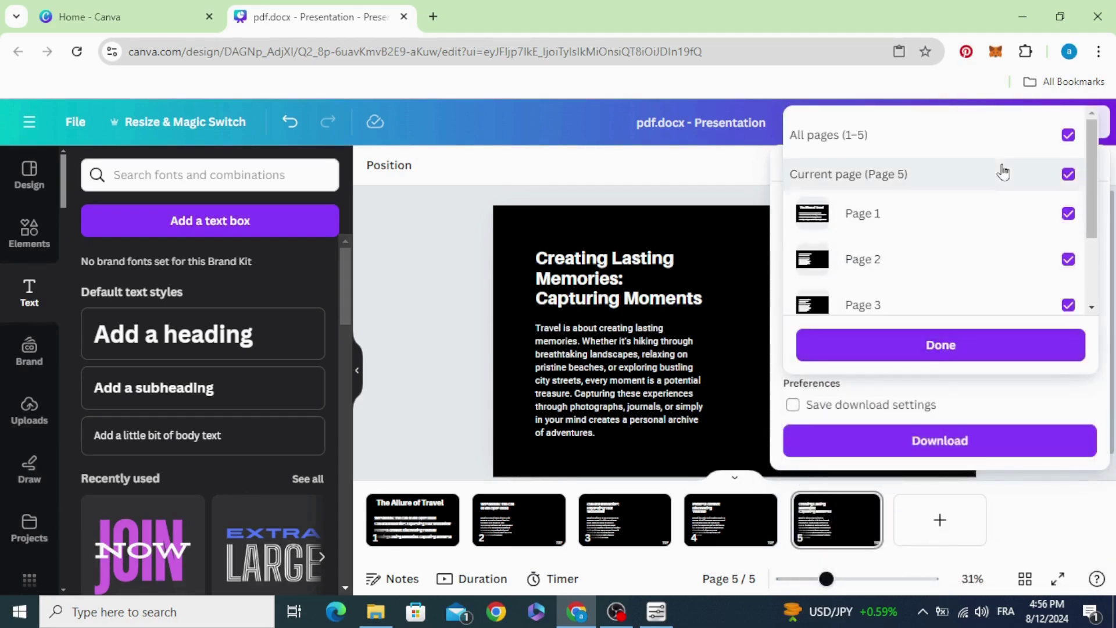
scroll(952, 253, down, 1)
scroll(950, 274, down, 1)
scroll(939, 174, up, 1)
click(943, 345)
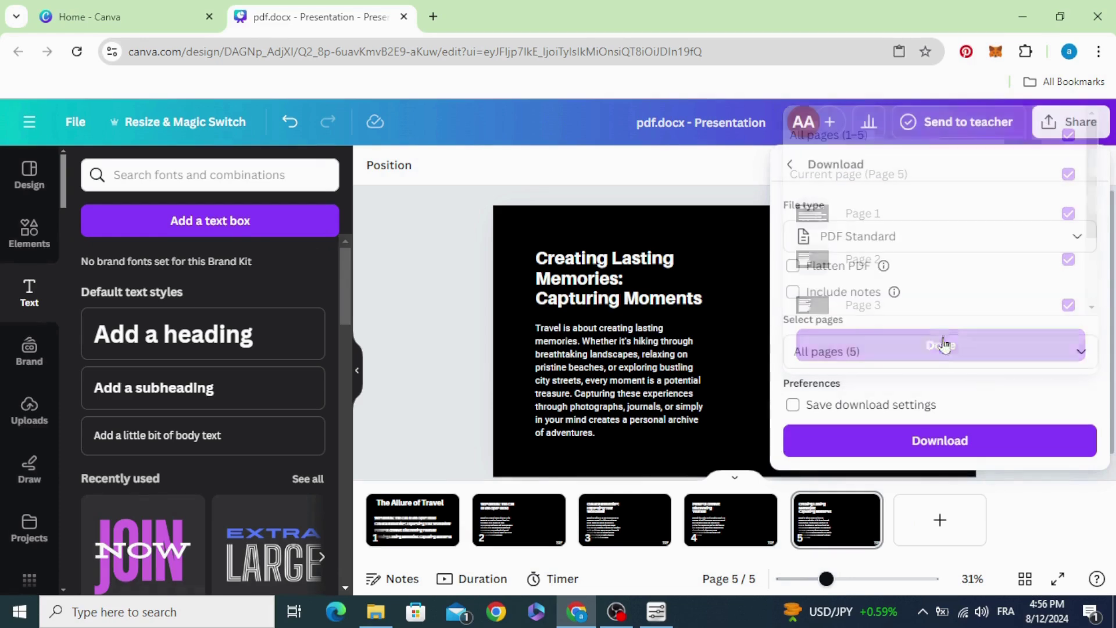
click(954, 440)
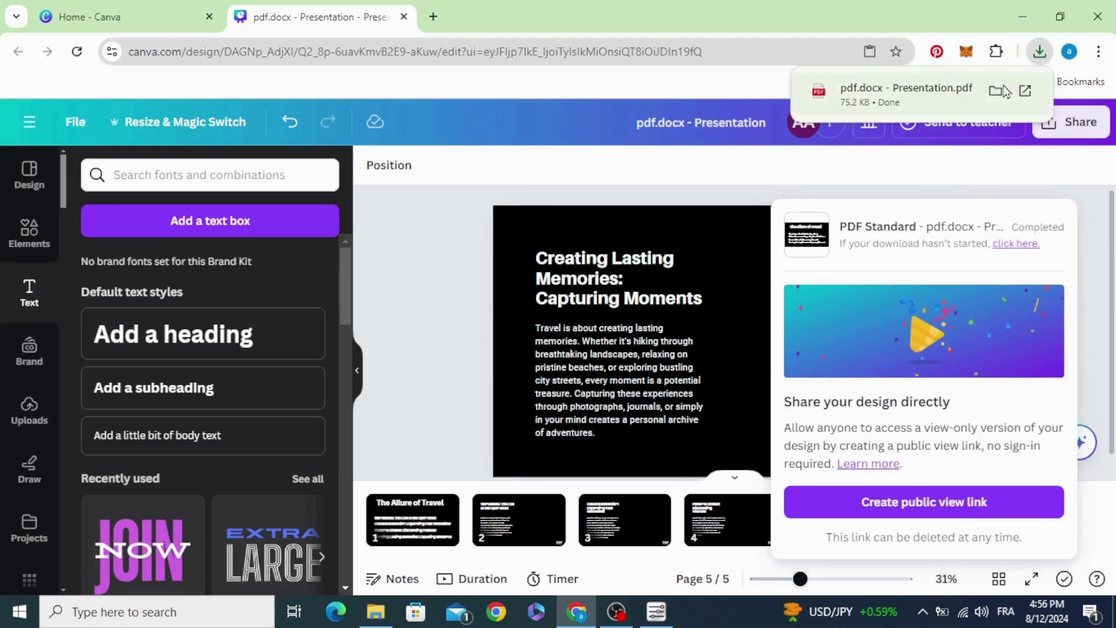
- Open the downloaded PDF and follow the Wanderlust and Cultural Immersion links to pages 2 and 3
click(862, 96)
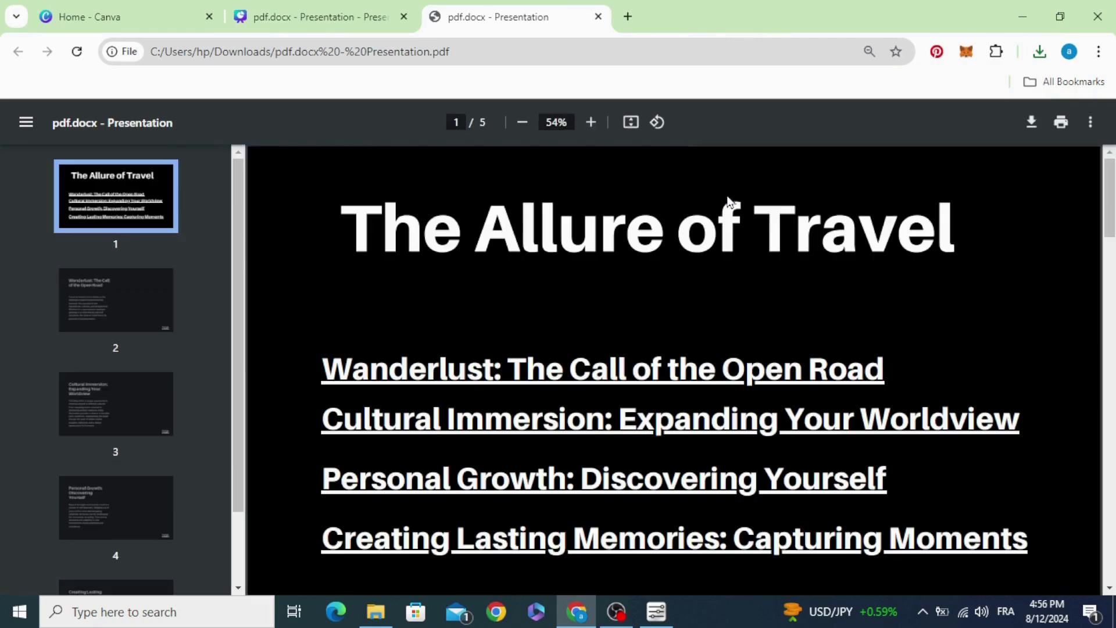
scroll(653, 384, down, 5)
scroll(652, 384, up, 5)
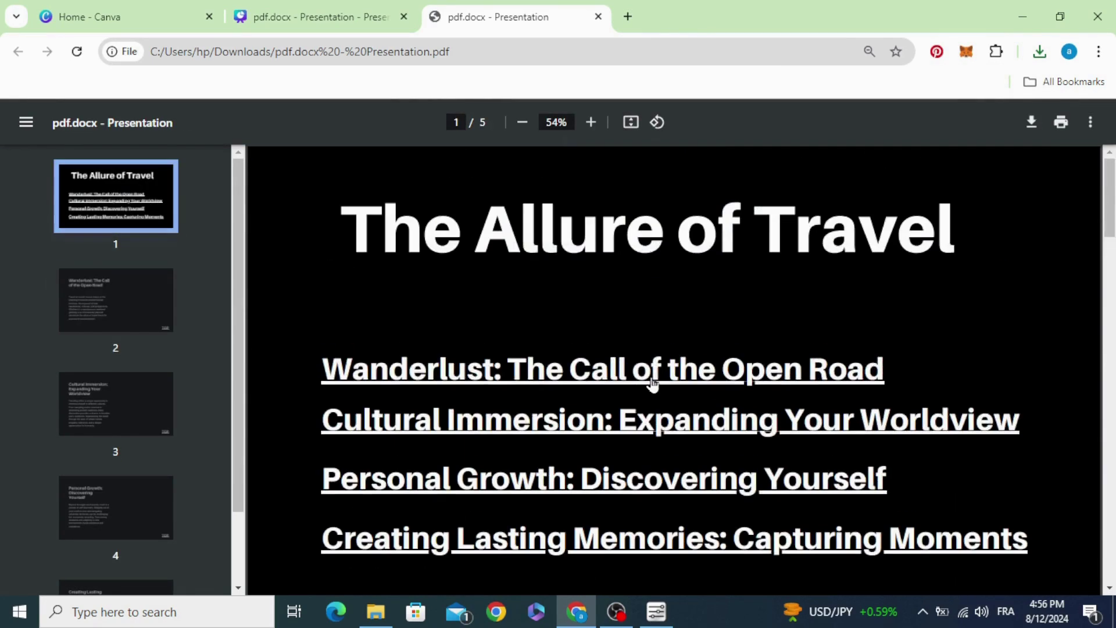
click(583, 375)
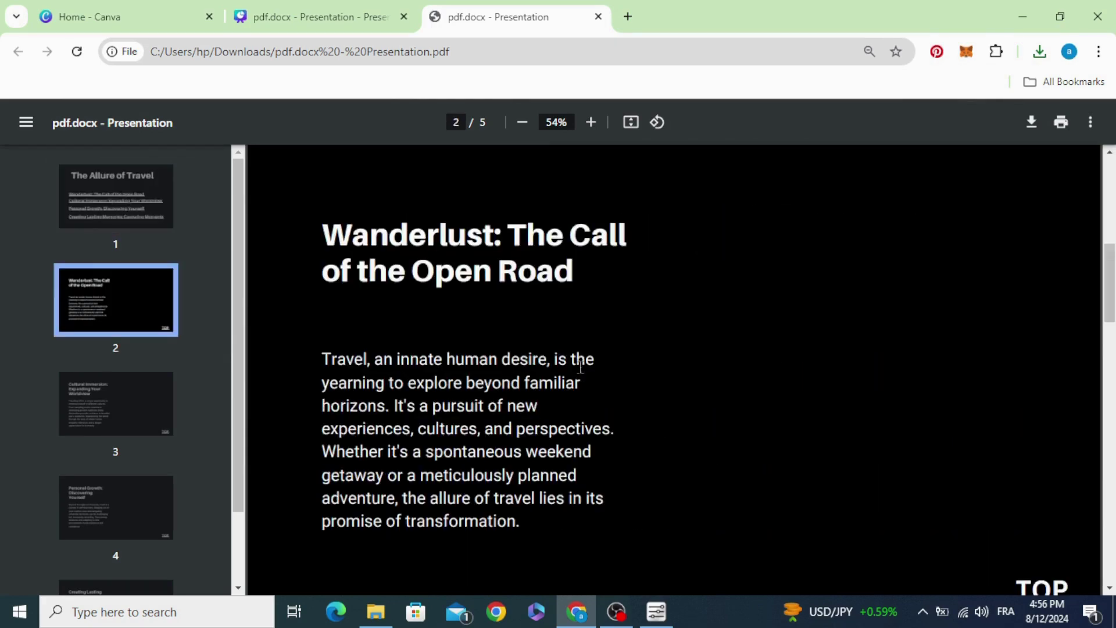
scroll(580, 368, up, 5)
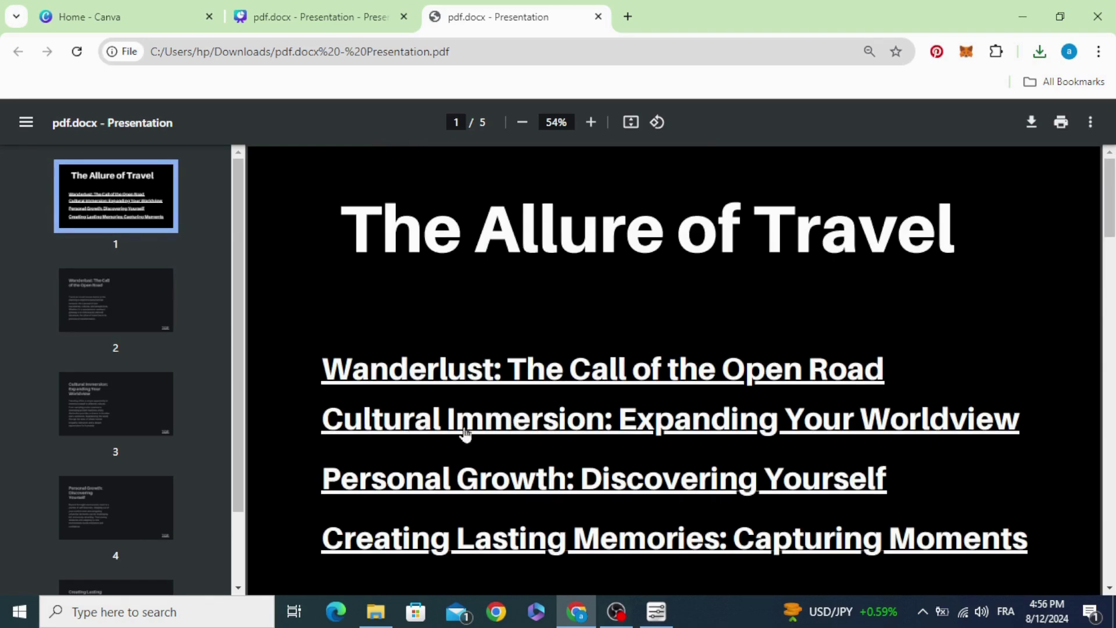
click(541, 428)
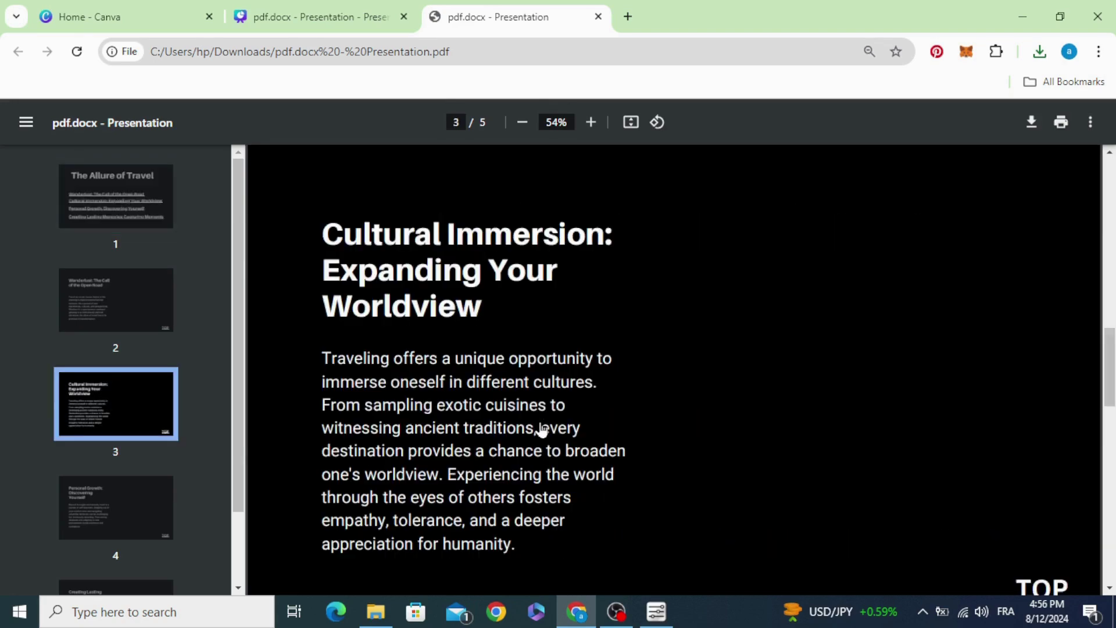
scroll(526, 411, up, 5)
scroll(525, 411, down, 5)
scroll(526, 411, down, 1)
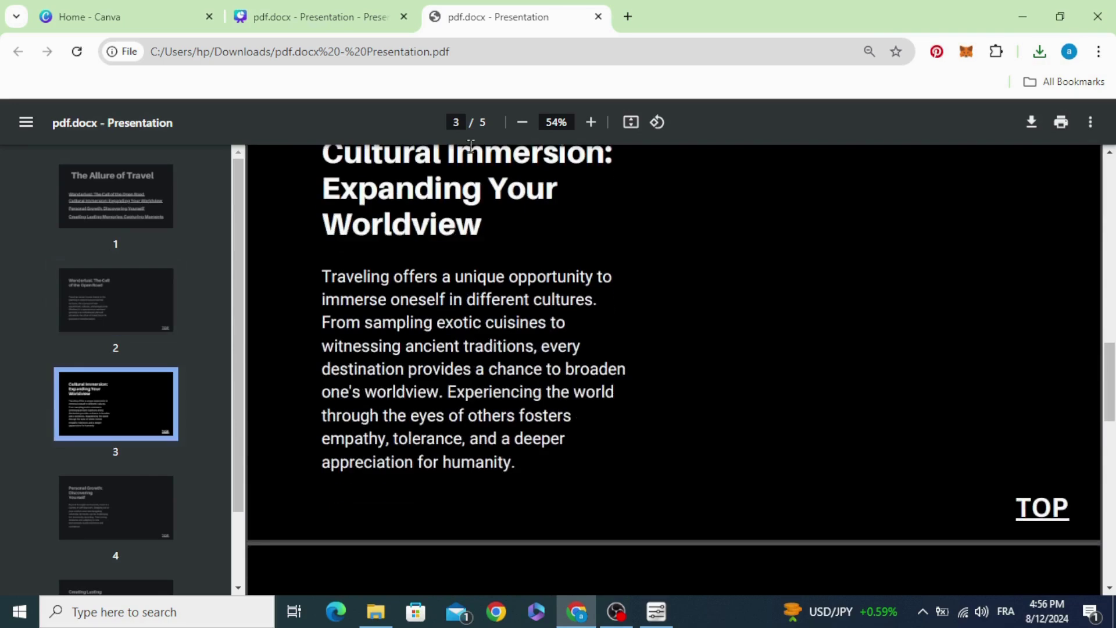
scroll(481, 243, up, 1)
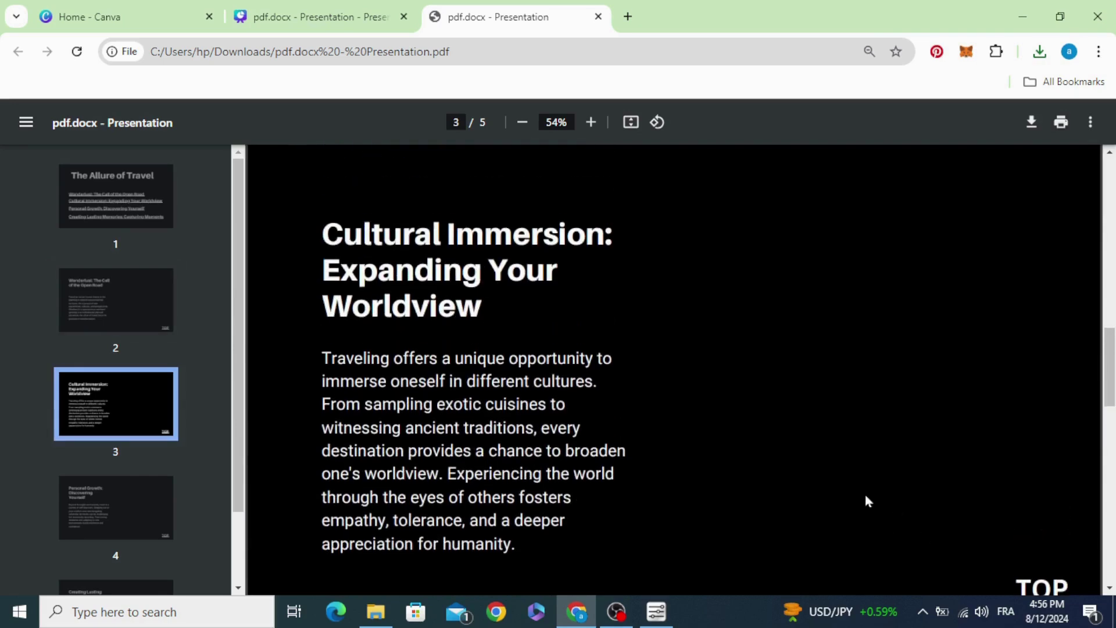
scroll(825, 488, down, 2)
- Check that TOP returns to page 1 and Creating Lasting Memories reaches page 5
click(1045, 433)
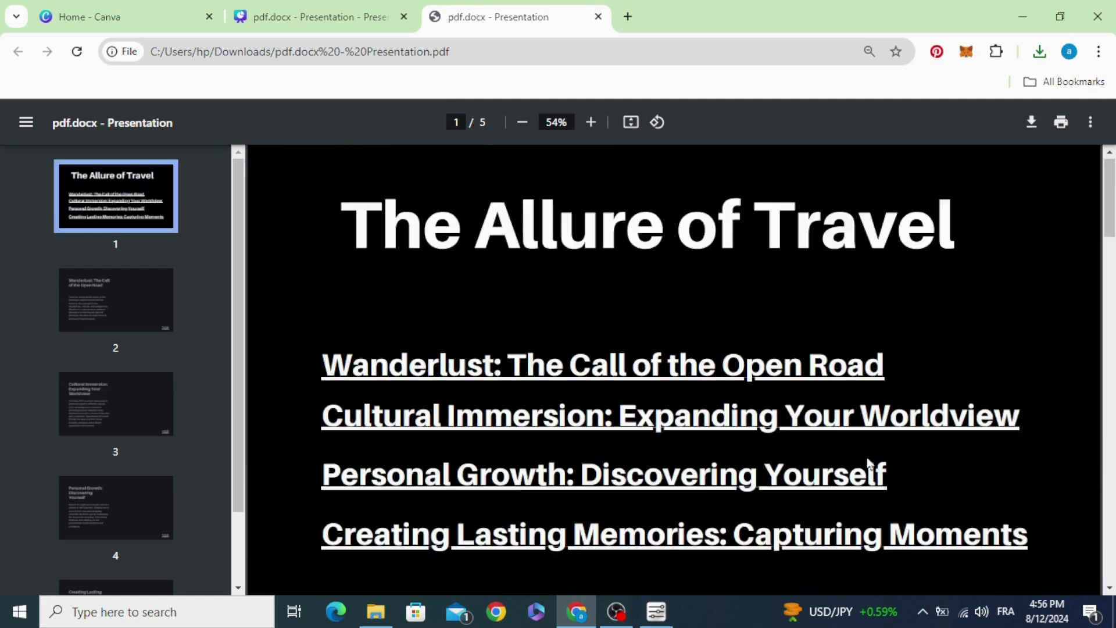
scroll(826, 453, down, 3)
scroll(640, 448, up, 2)
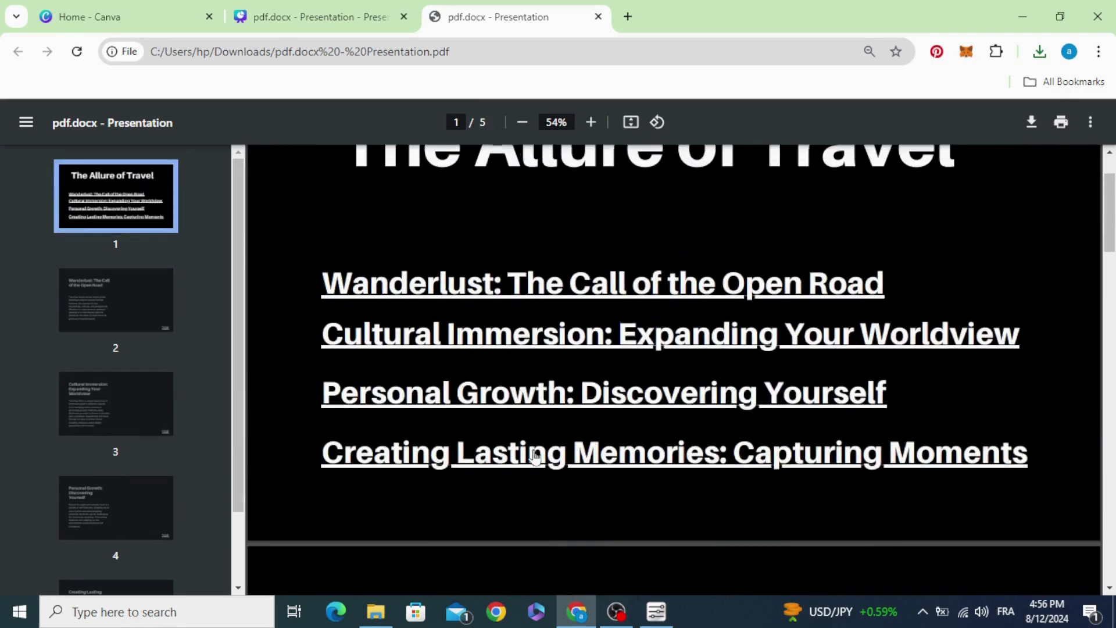
click(536, 457)
scroll(1034, 556, down, 1)
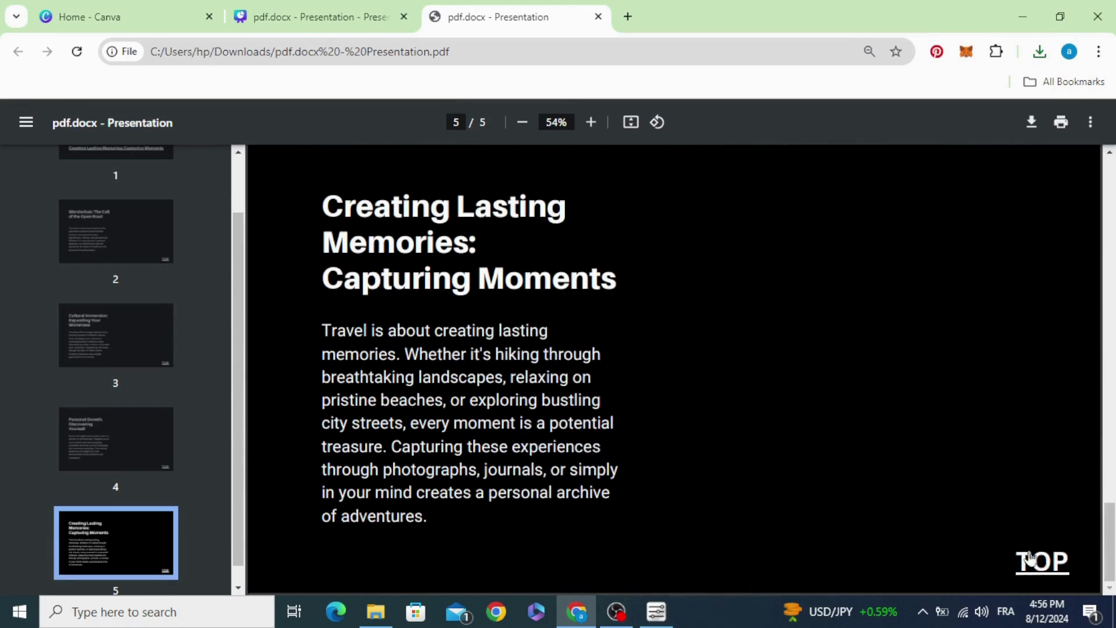
click(1041, 564)
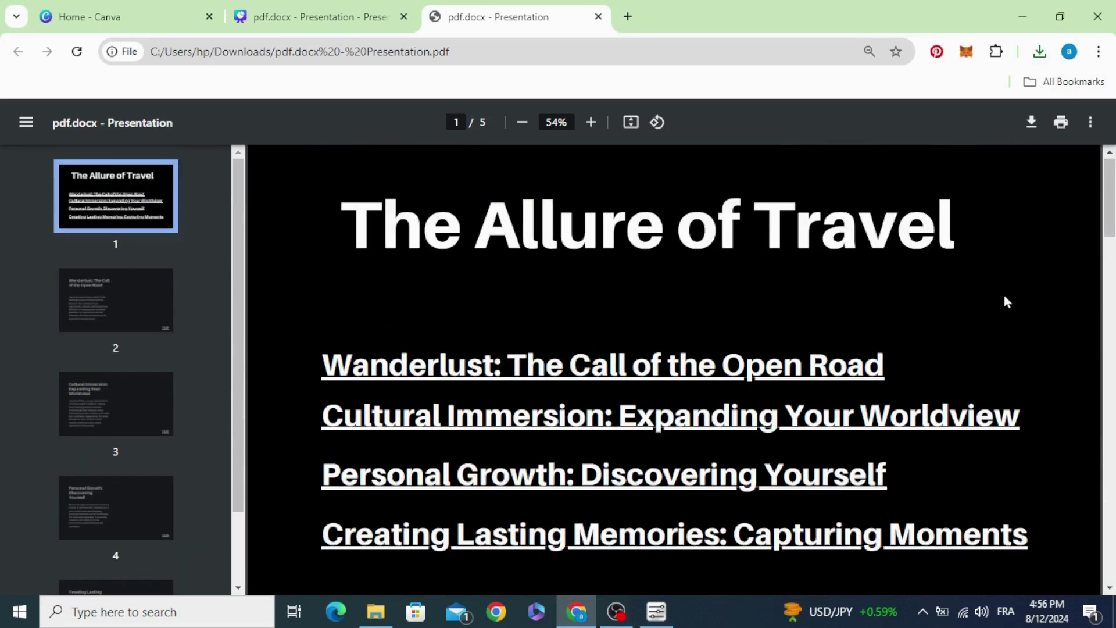